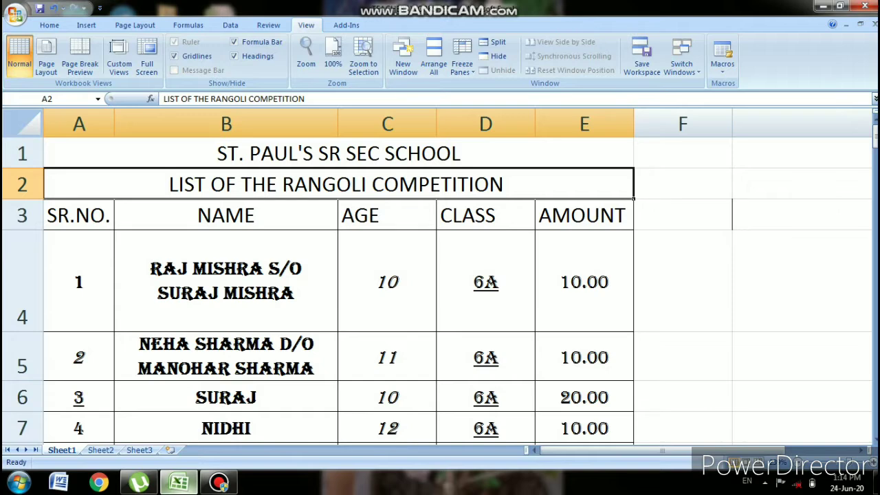
- Select cell A4 and the merged title A1, then switch the ribbon to Home
left_click(78, 282)
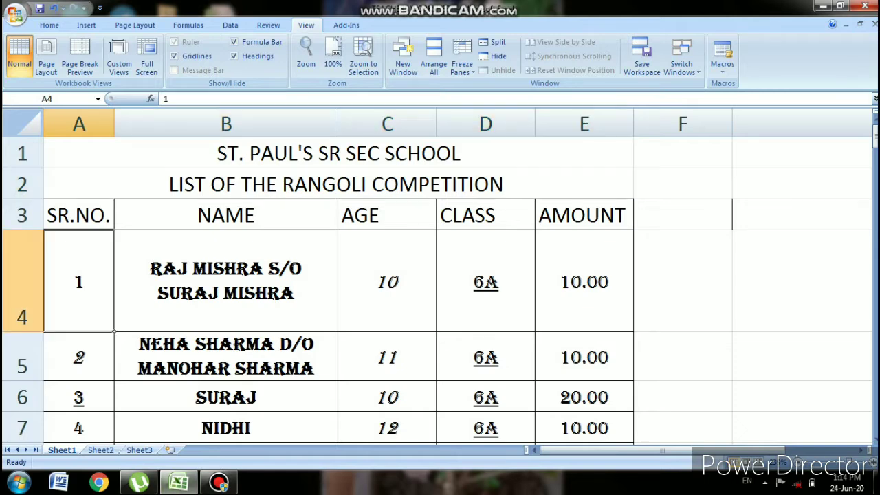
left_click(86, 153)
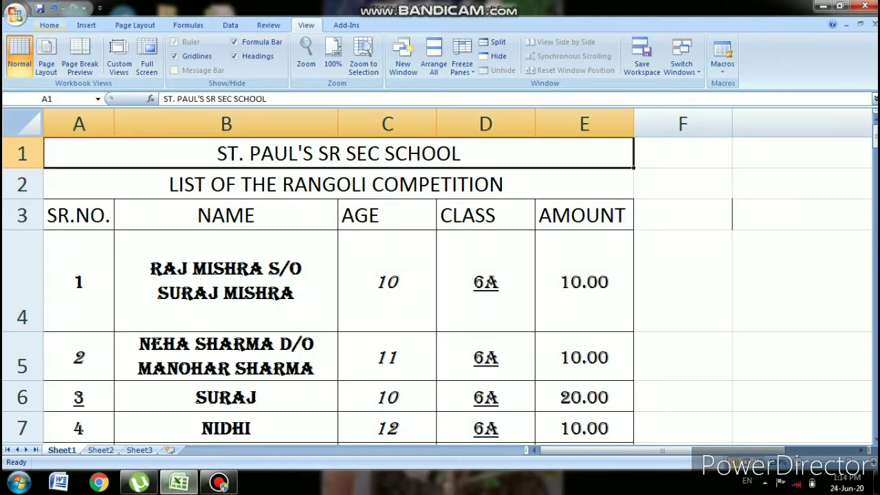
left_click(49, 25)
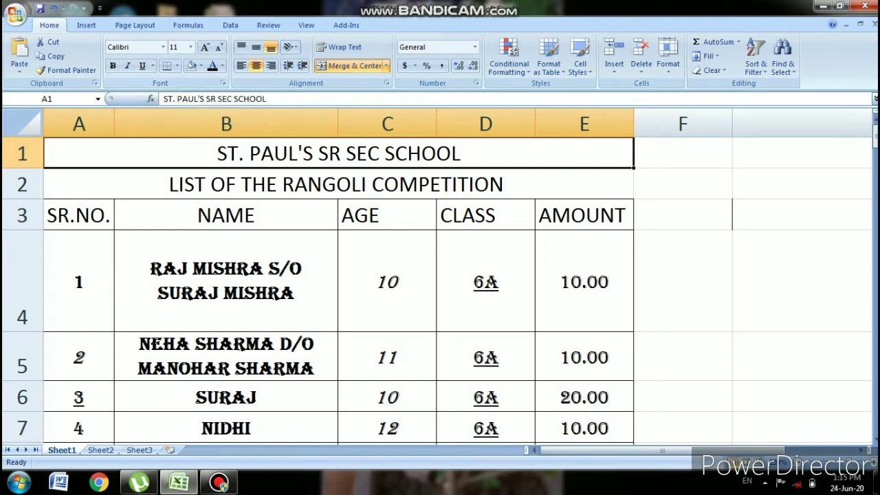
- Make the SR.NO. heading bold, NAME italic and AGE underlined, then open the Borders list
left_click(79, 216)
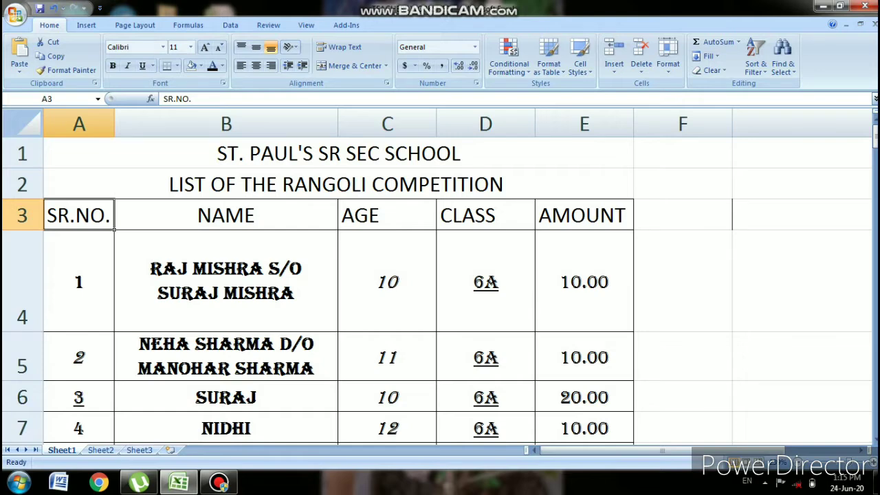
key("ctrl+b")
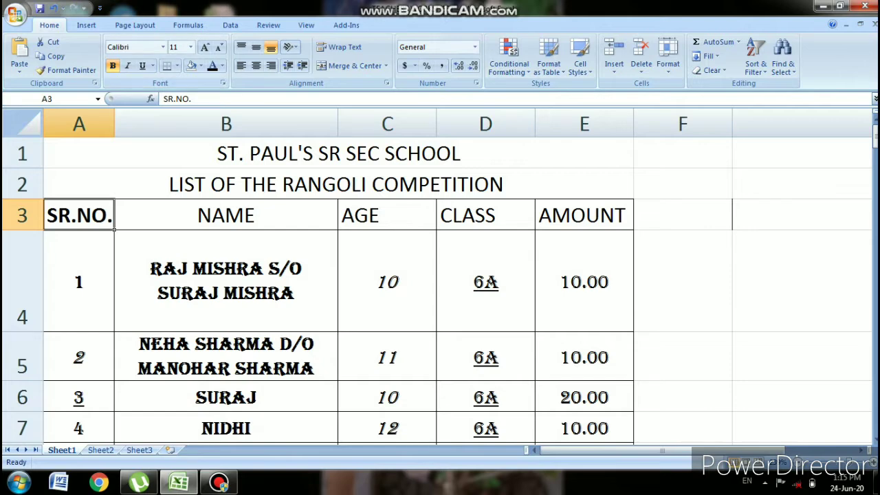
left_click(225, 215)
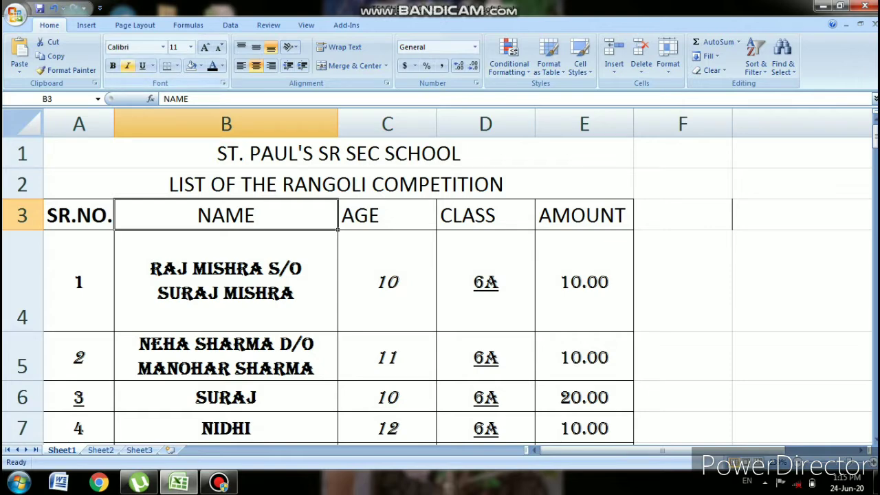
left_click(127, 65)
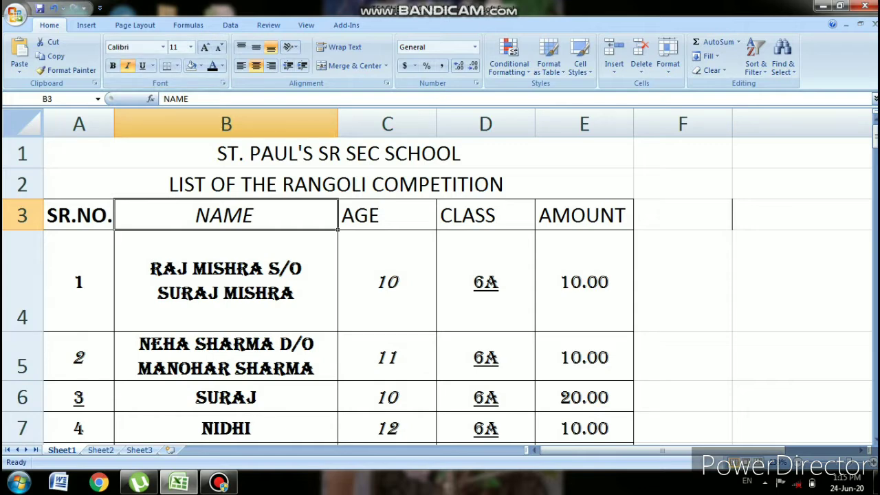
key("Right")
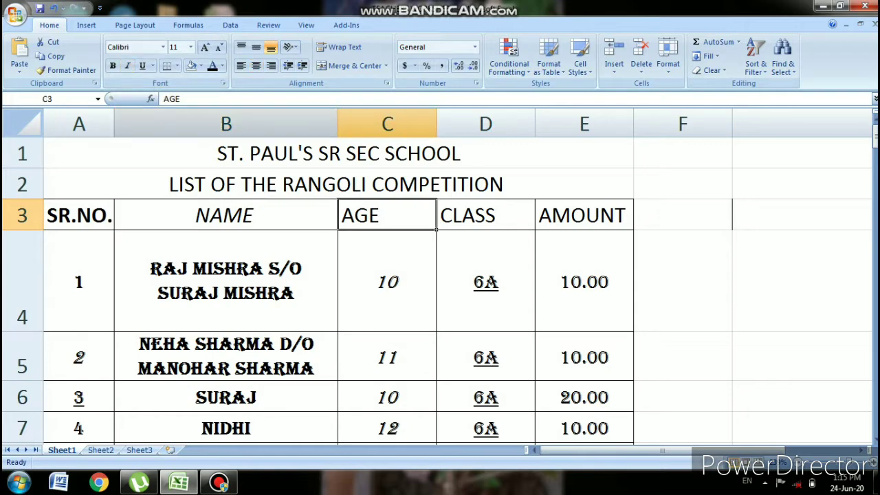
left_click(142, 66)
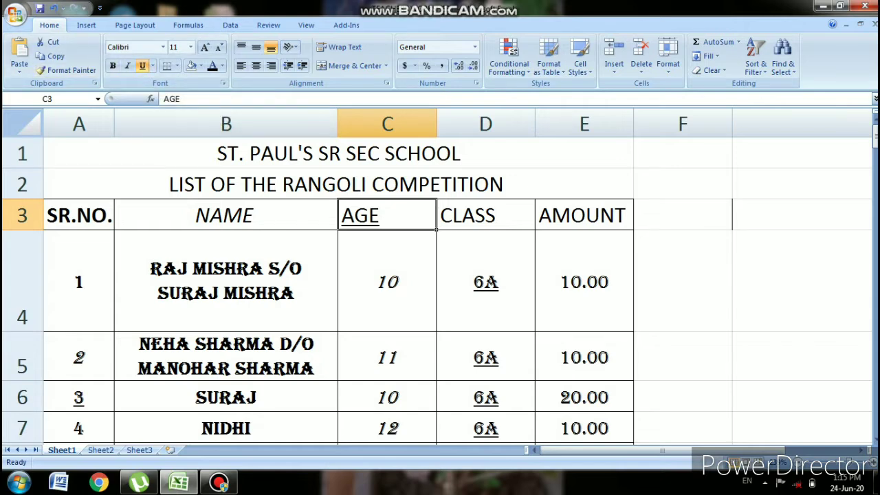
left_click(177, 66)
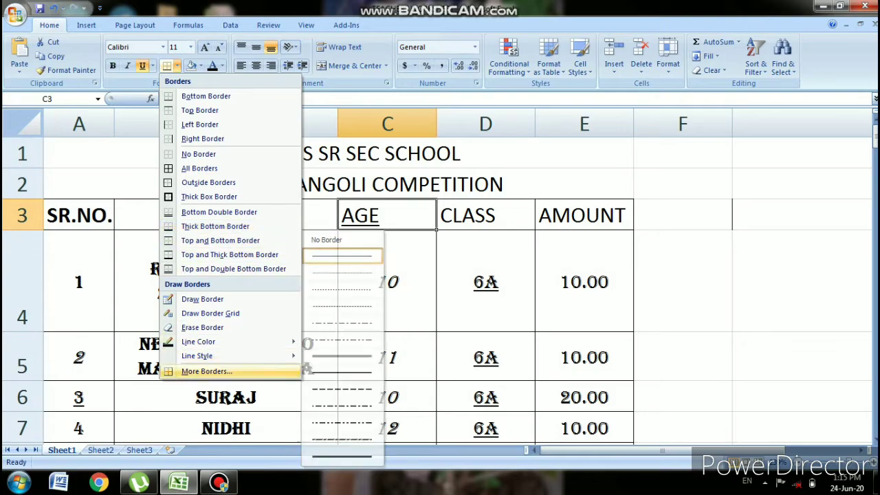
- Open More Borders and cancel it without changing any borders
left_click(206, 371)
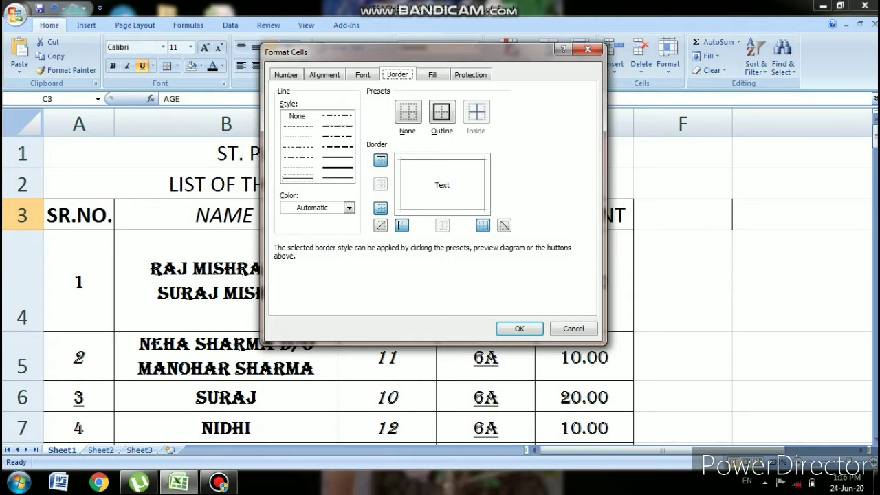
key("Escape")
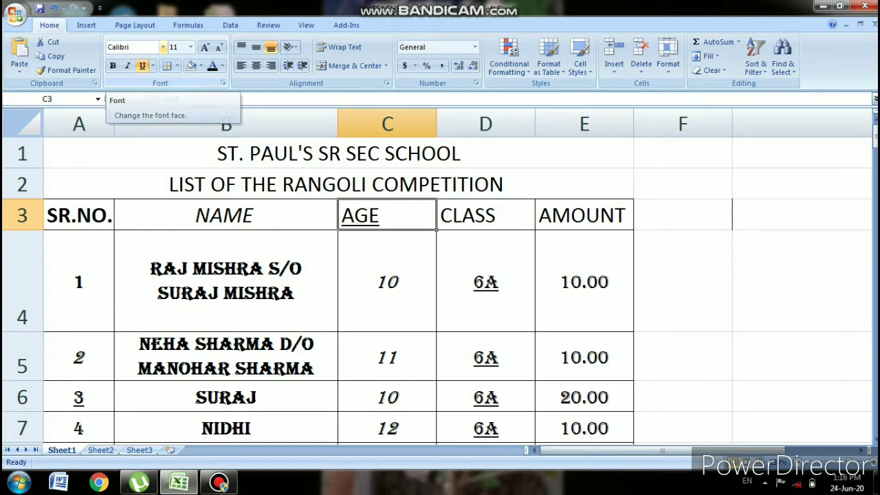
- Set the AGE heading in C3 to the Bookman Old Style font
left_click(162, 46)
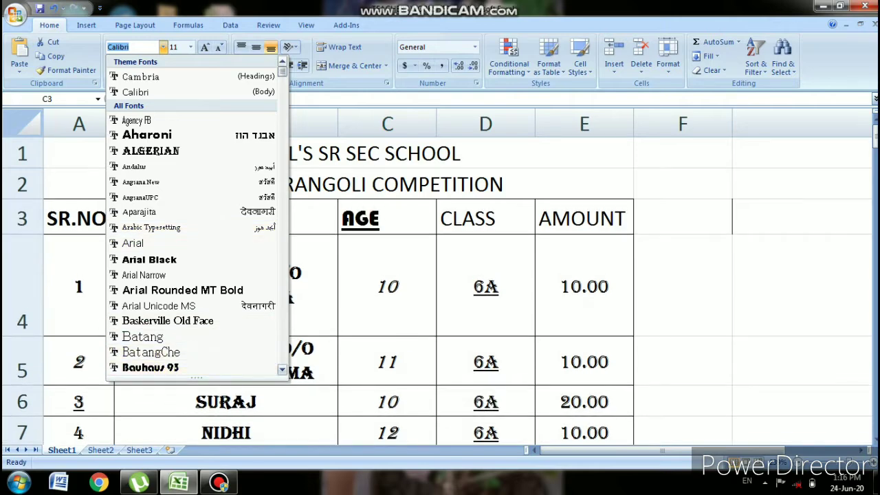
scroll(192, 275, "down", 3)
scroll(197, 213, "down", 3)
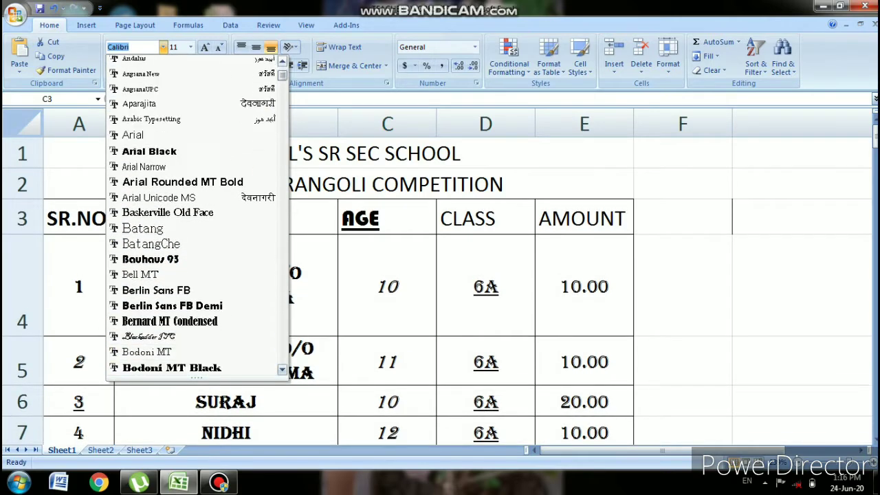
scroll(196, 213, "down", 1)
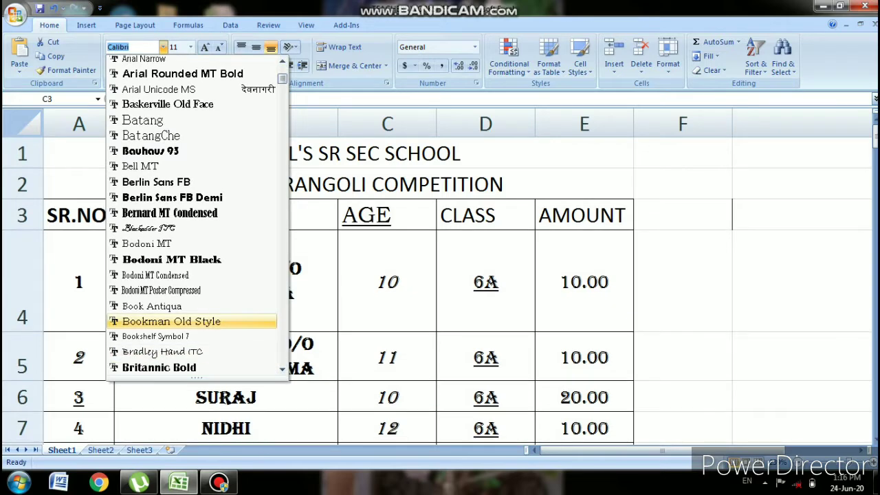
left_click(171, 321)
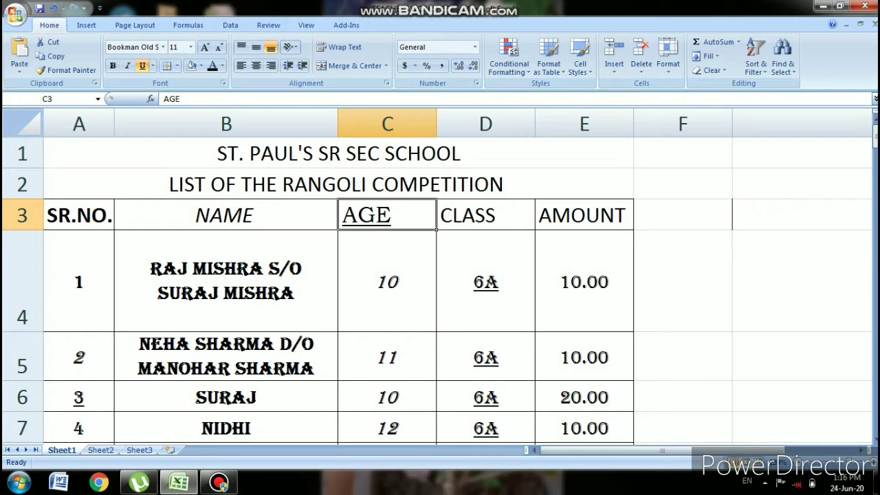
left_click(123, 153)
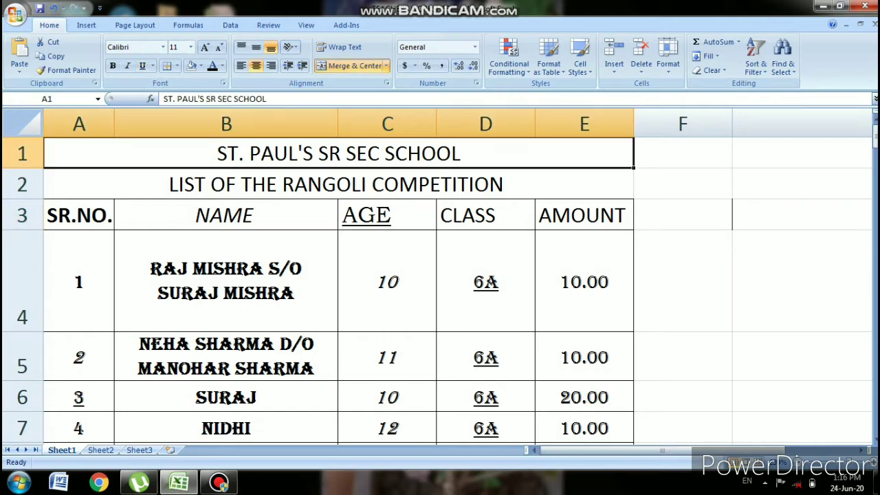
- Apply Bookman Old Style to the whole table range A1:E8
left_click_drag(124, 153, 634, 411)
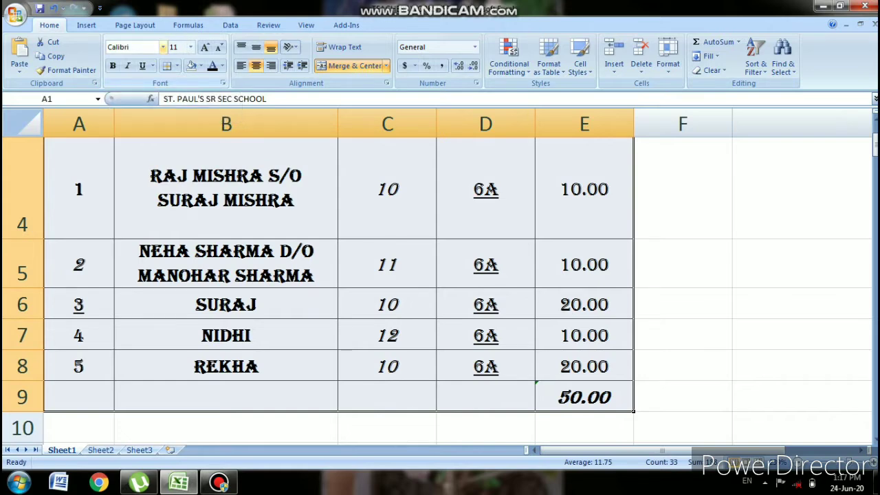
left_click(163, 47)
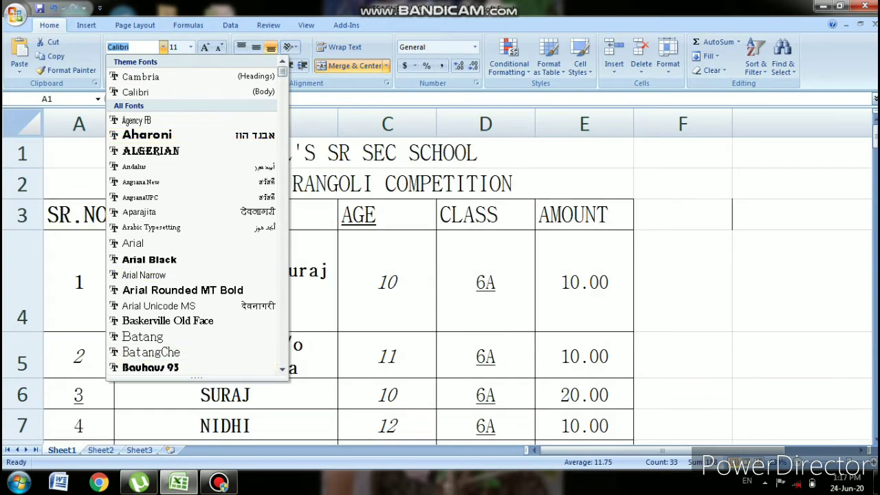
scroll(197, 213, "down", 3)
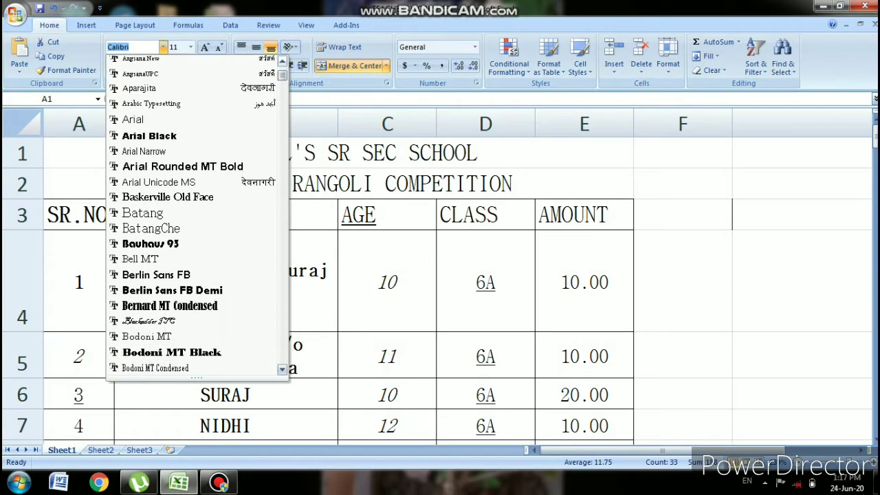
scroll(172, 337, "down", 1)
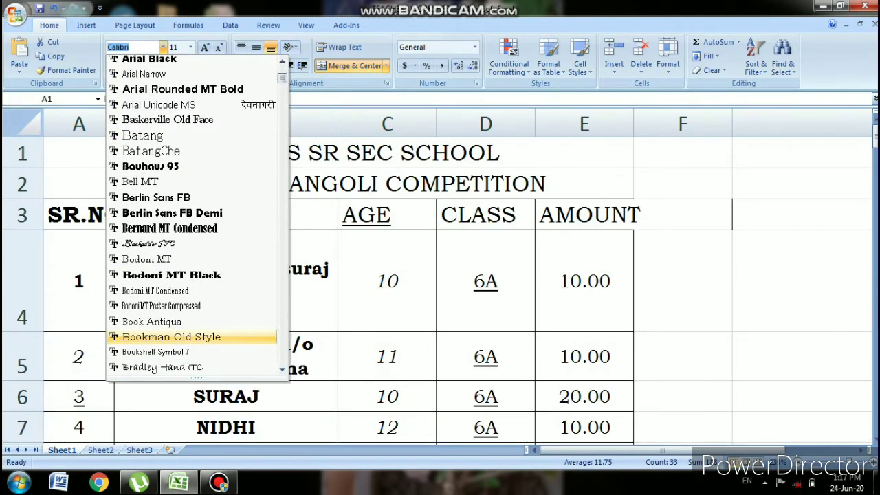
left_click(171, 336)
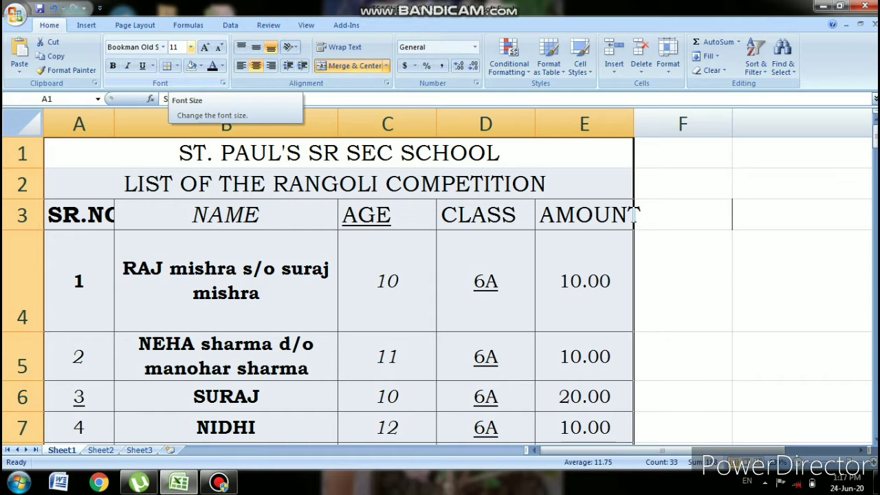
left_click(190, 46)
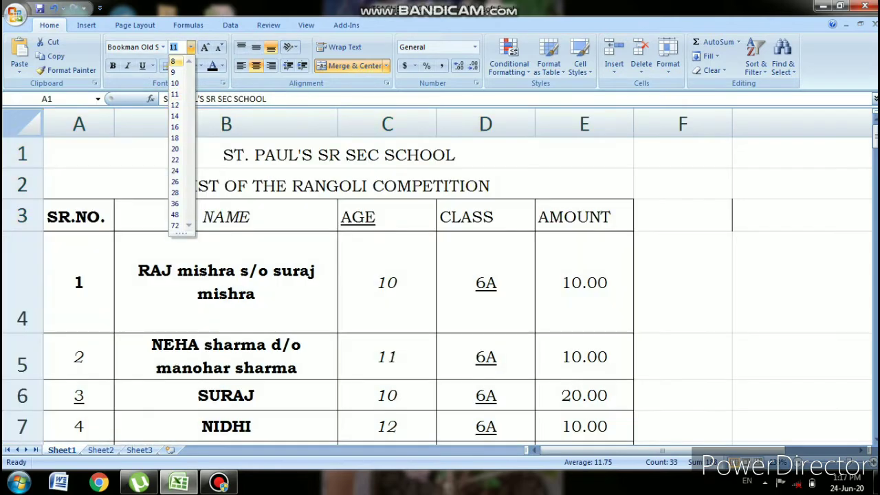
left_click(173, 61)
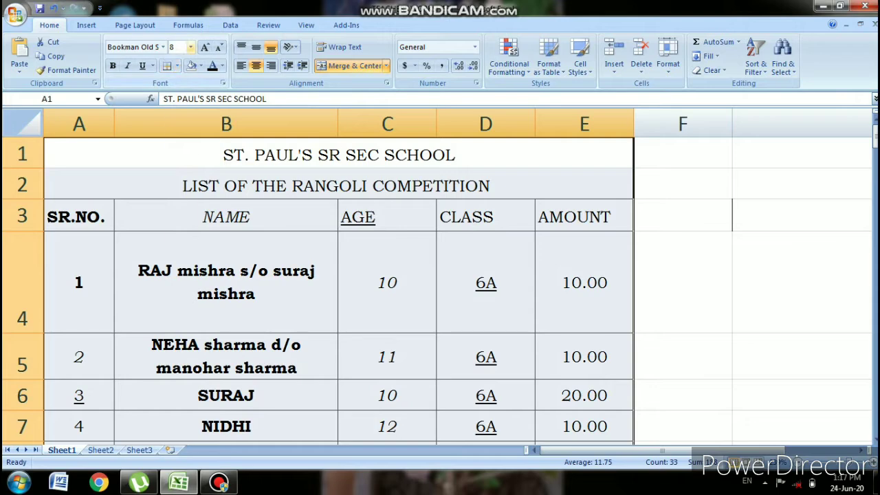
left_click(190, 46)
left_click(176, 117)
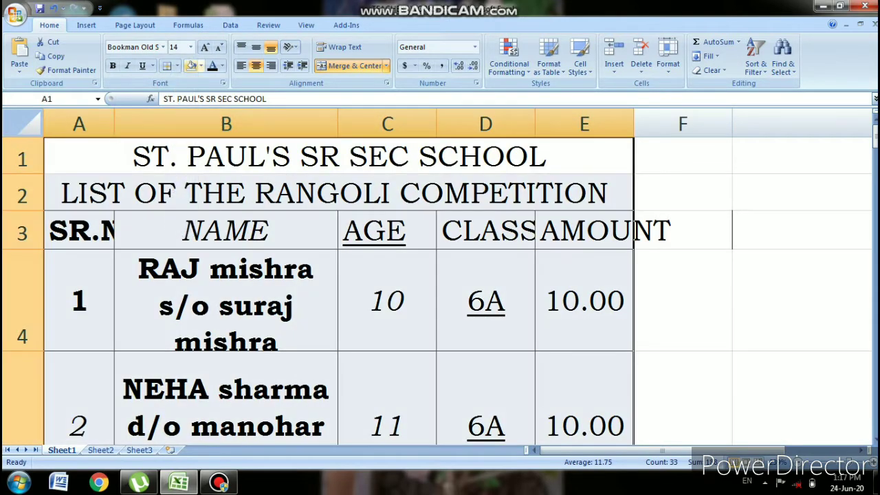
left_click(190, 46)
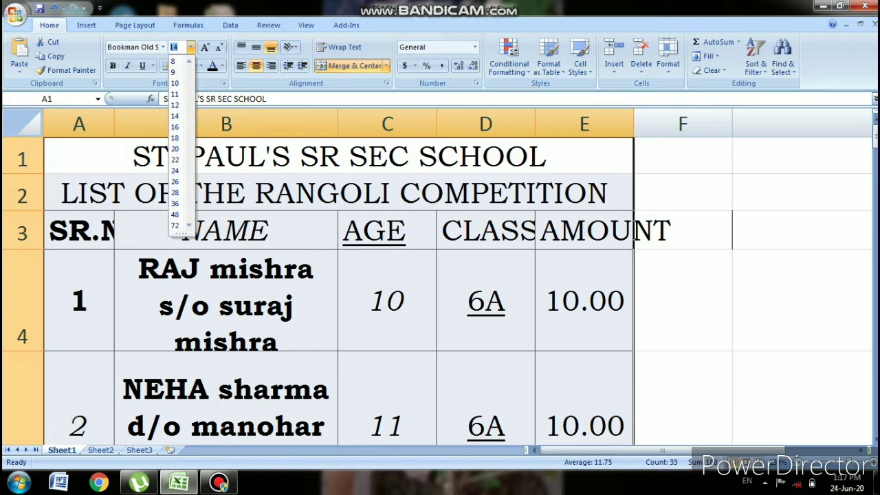
left_click(179, 47)
key("BackSpace")
key("BackSpace")
type("00")
key("BackSpace")
key("BackSpace")
type("100")
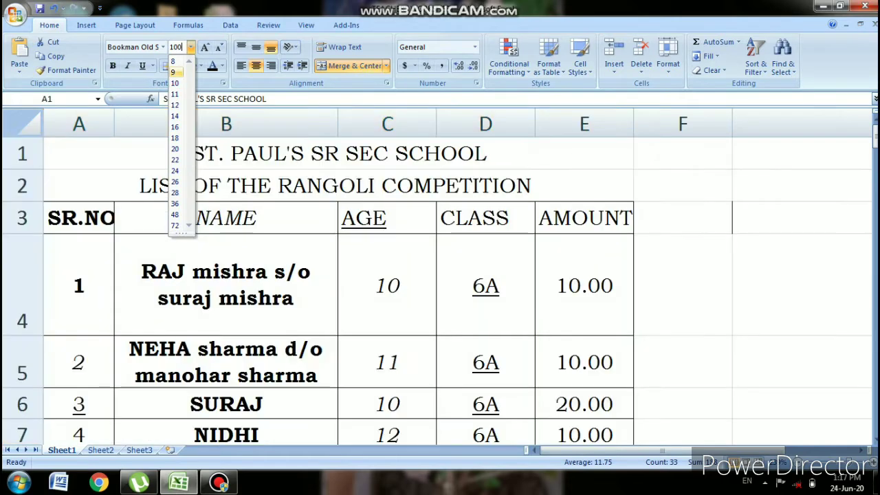
key("Return")
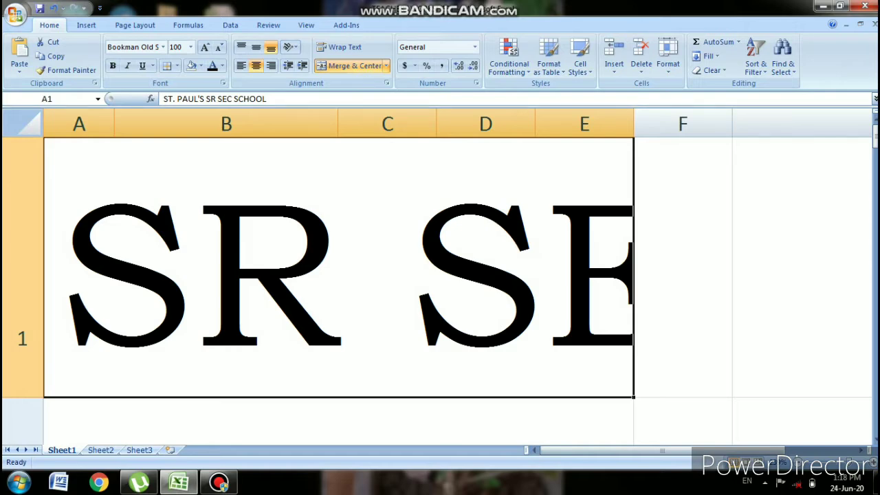
left_click(53, 9)
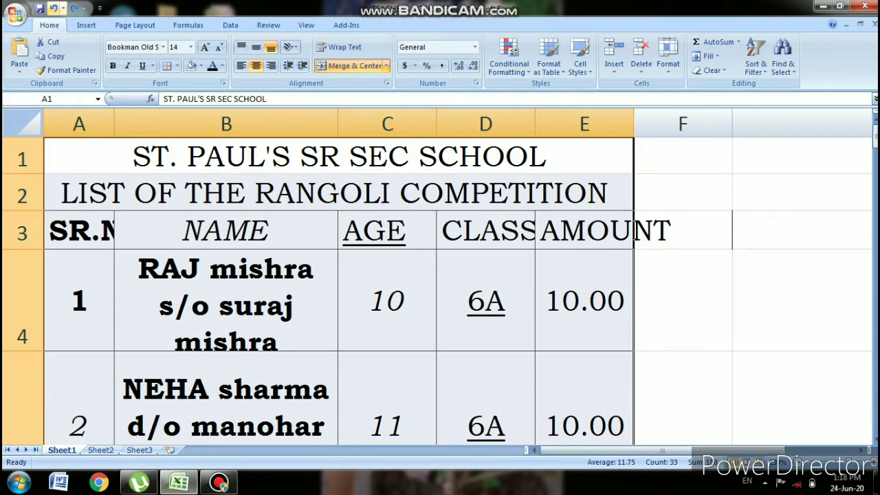
left_click(53, 9)
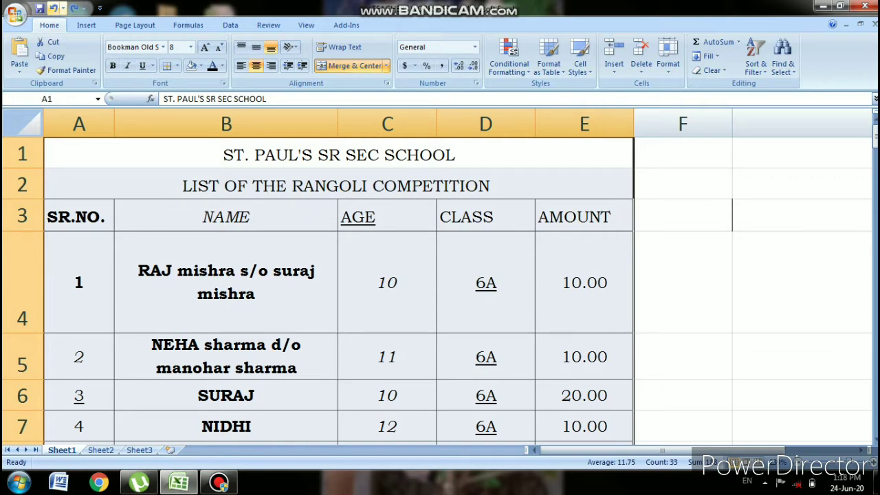
left_click(158, 154)
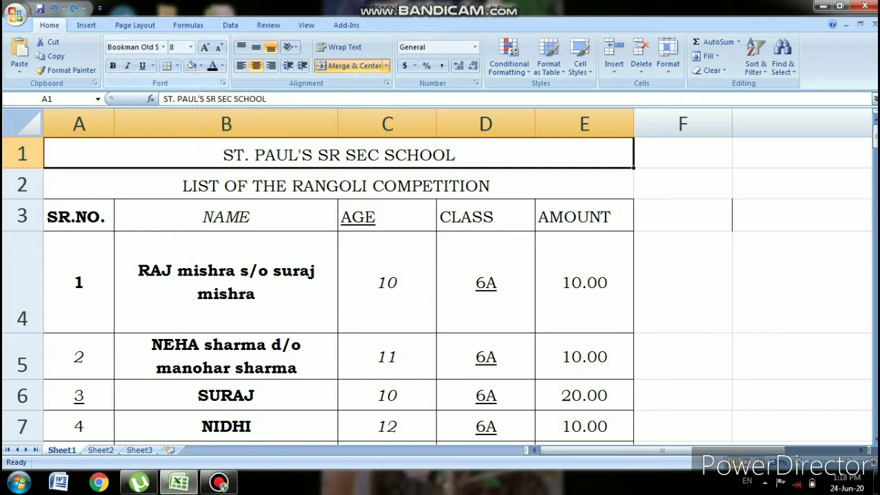
- Give the merged school title in A1 a red fill and yellow text
double_click(224, 155)
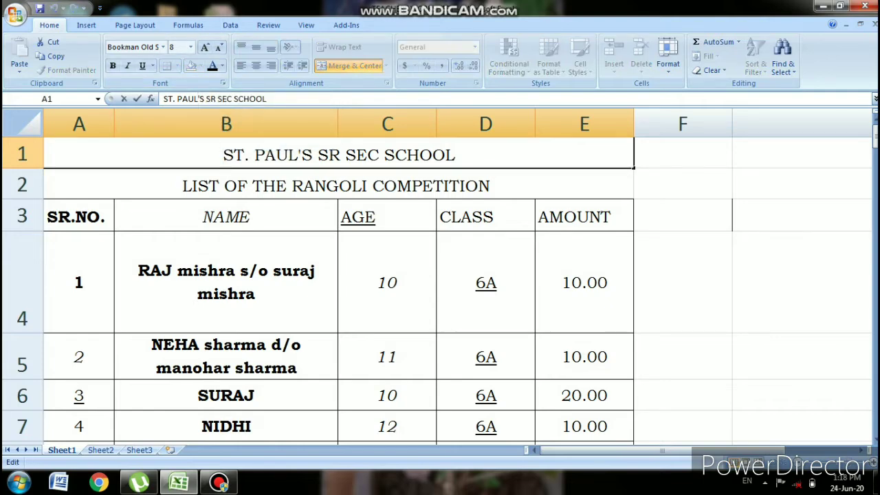
key("Escape")
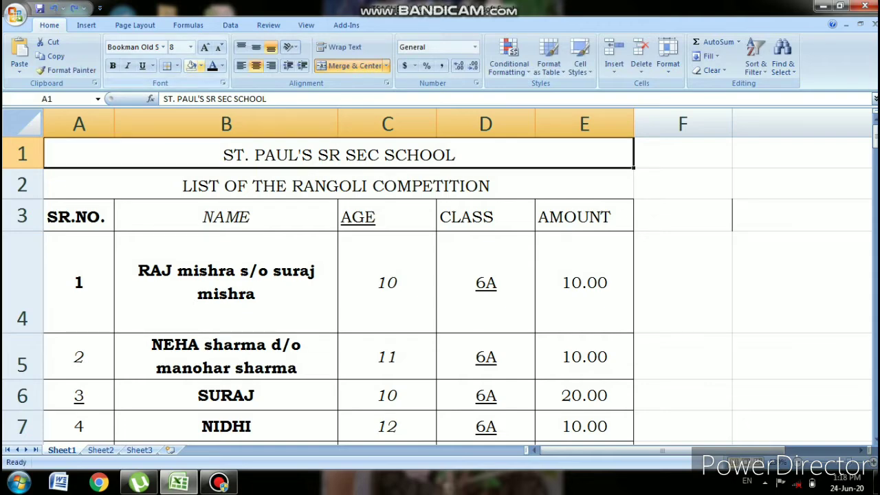
left_click(200, 65)
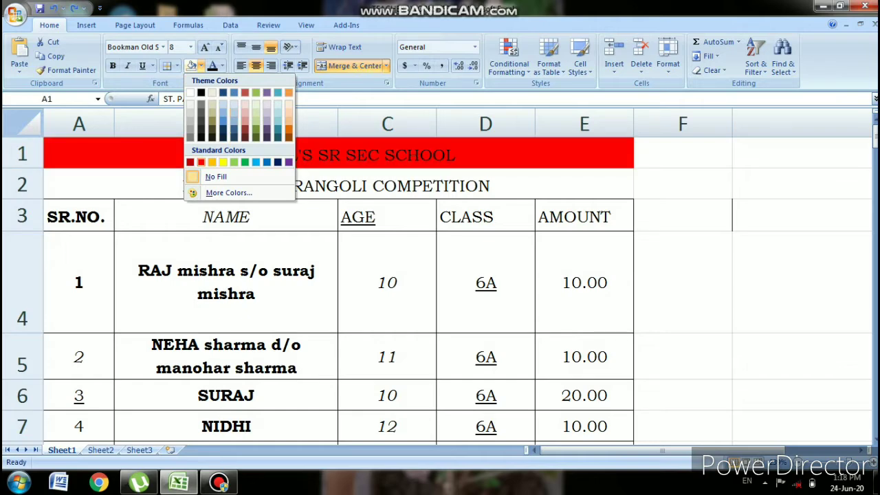
left_click(201, 161)
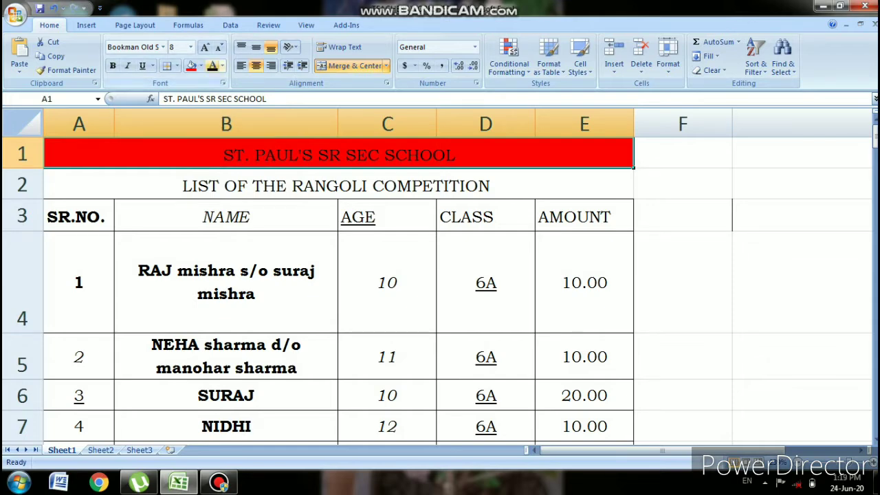
left_click(222, 65)
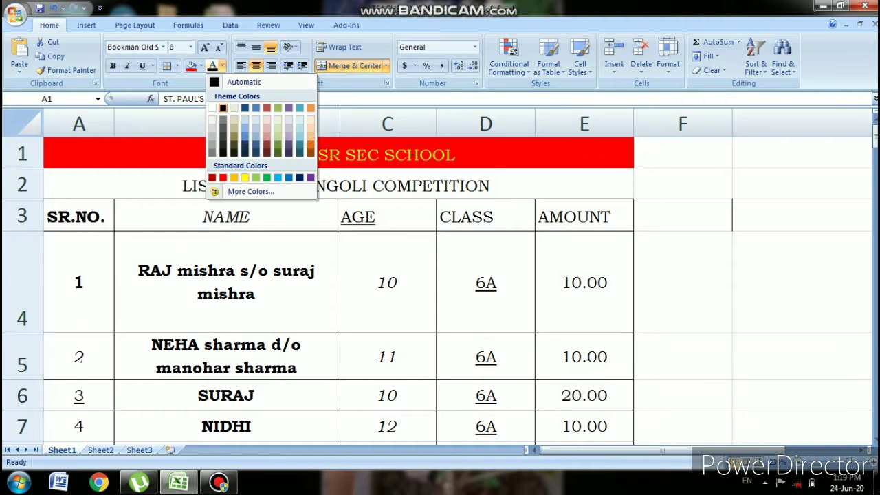
left_click(245, 177)
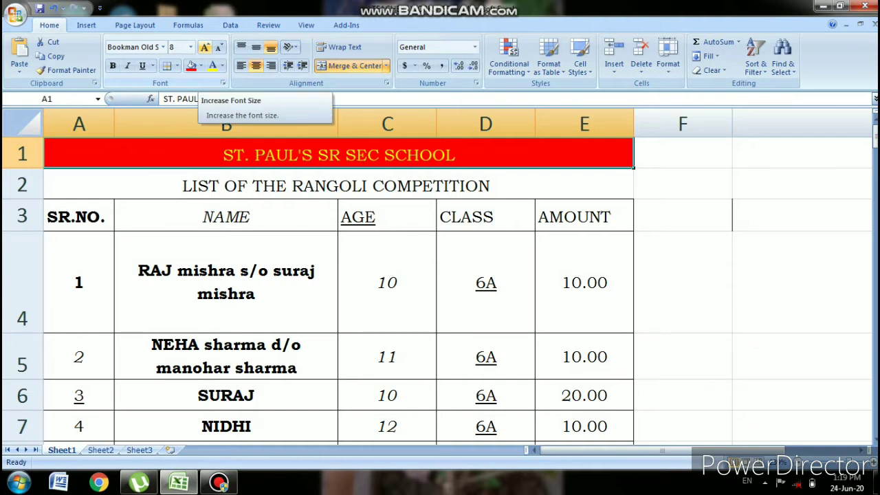
left_click(204, 47)
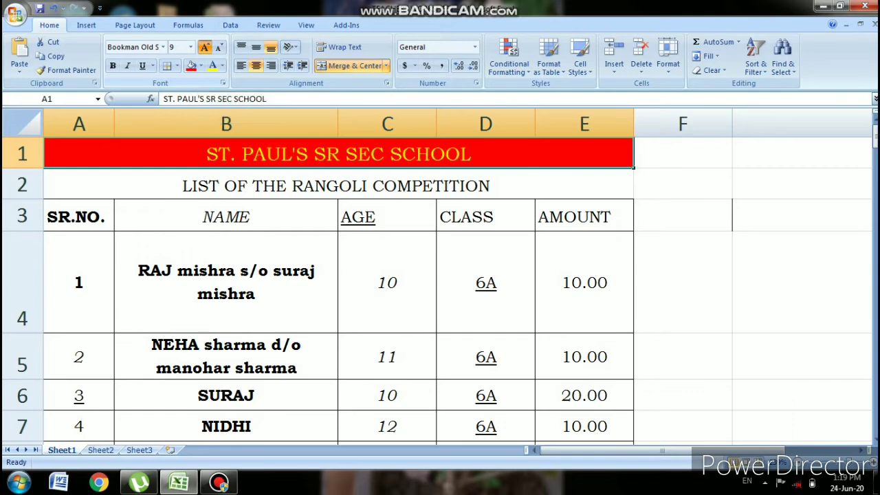
left_click(205, 47)
left_click(204, 46)
left_click(204, 47)
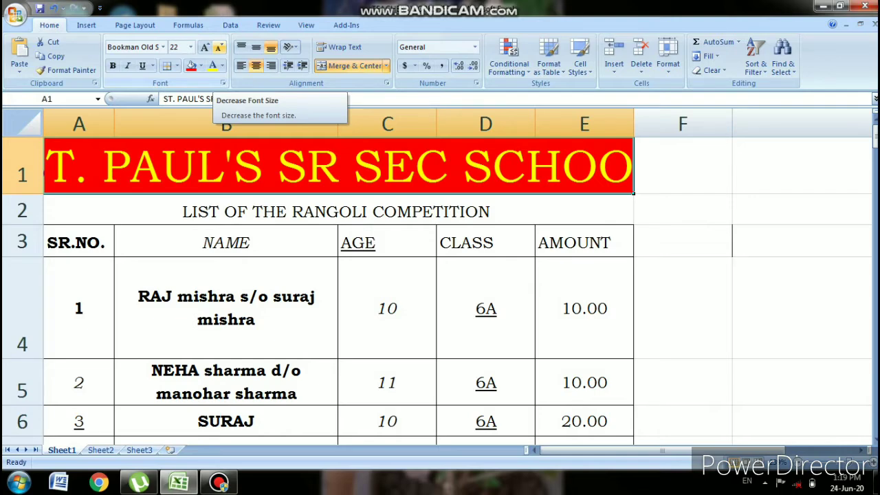
left_click(220, 46)
left_click(219, 46)
left_click(219, 47)
left_click(219, 47)
left_click(219, 46)
left_click(219, 47)
left_click(219, 46)
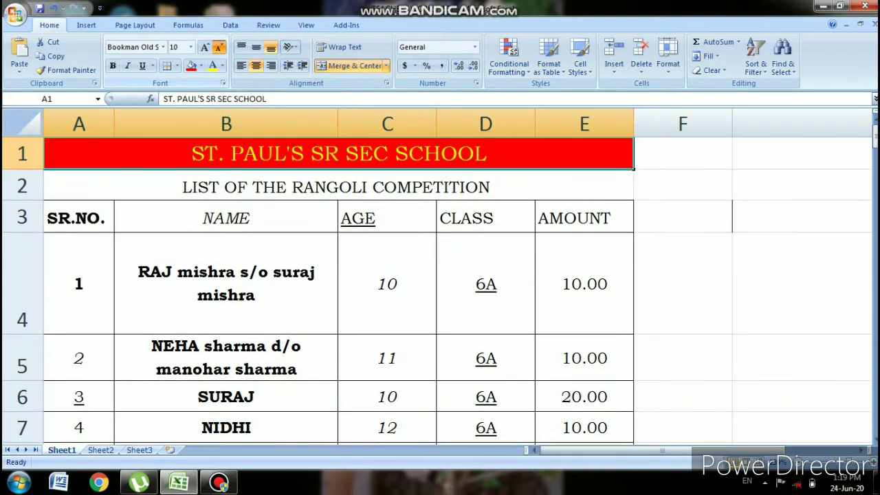
left_click(219, 47)
left_click(219, 47)
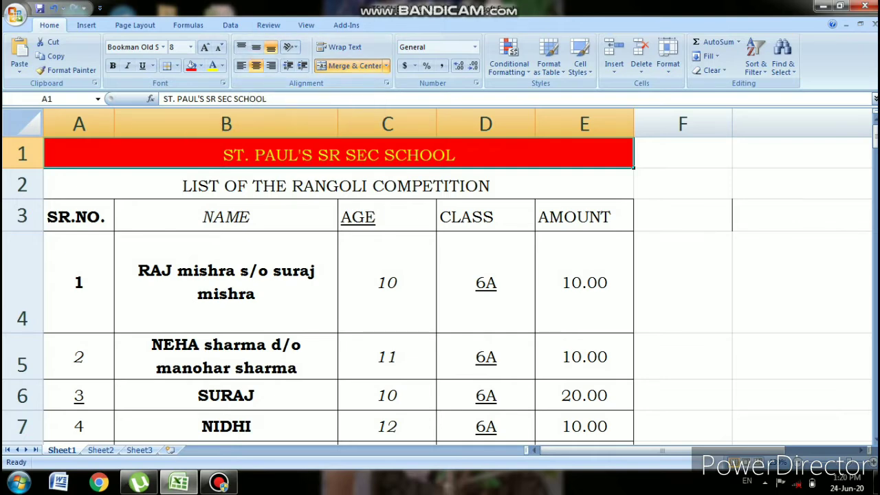
- Try top, middle, then bottom vertical alignment on the name in B4
left_click(226, 283)
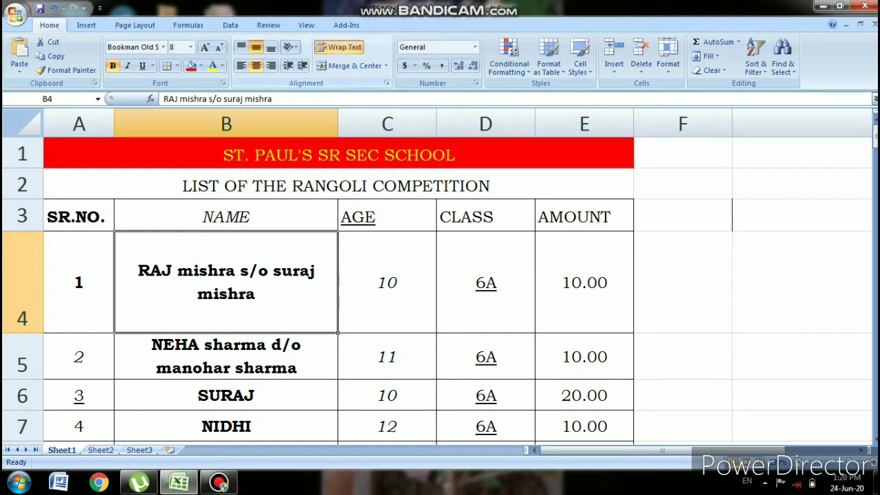
left_click(240, 46)
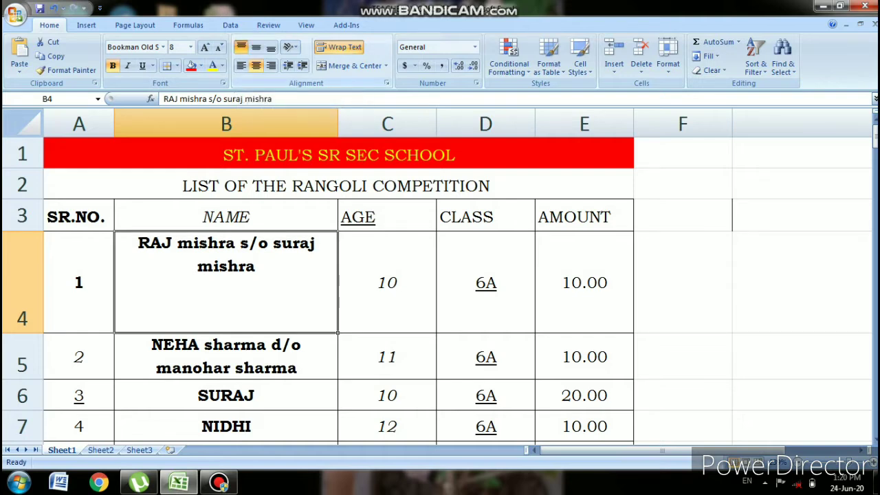
left_click(256, 46)
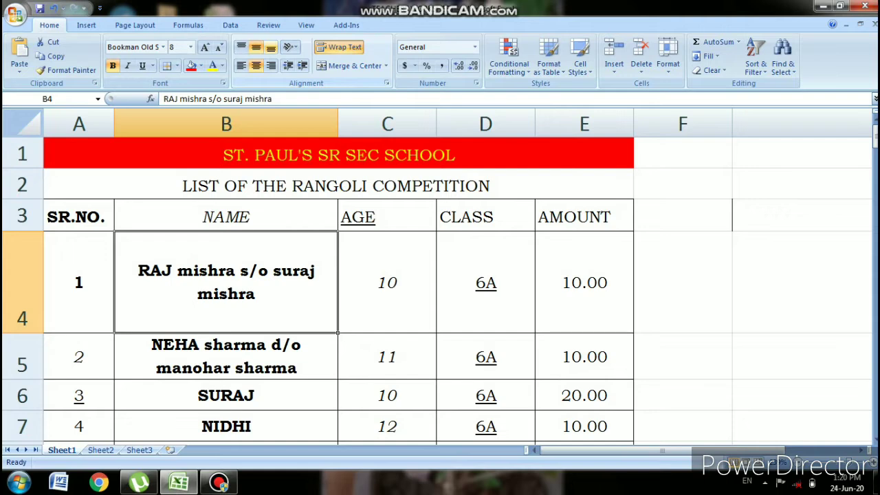
left_click(270, 47)
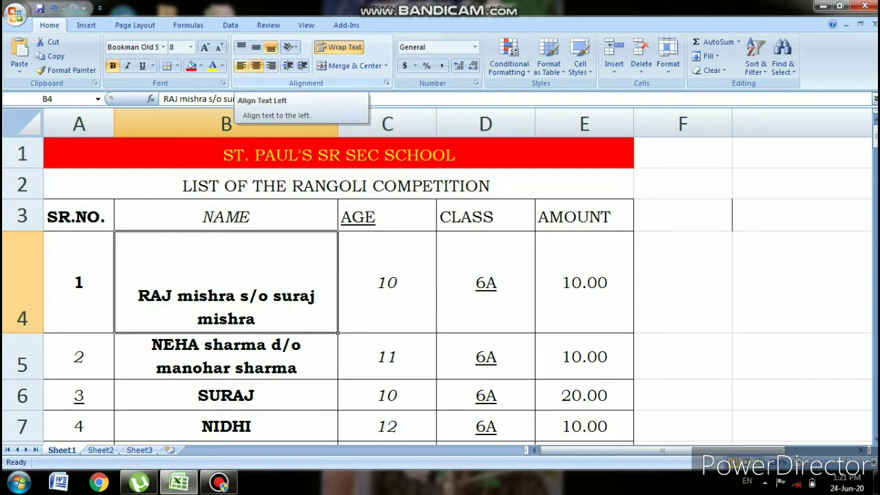
- Try left, centre, then right horizontal alignment, leaving the B4 name right-aligned
left_click(241, 65)
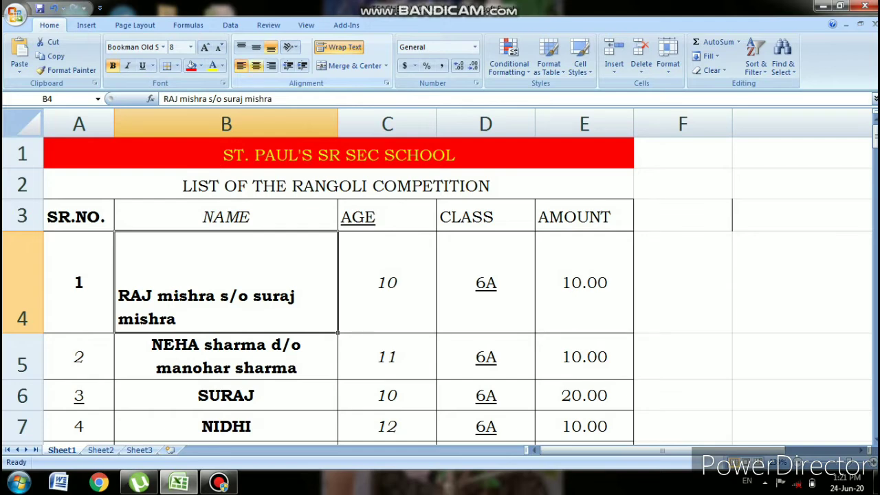
left_click(256, 66)
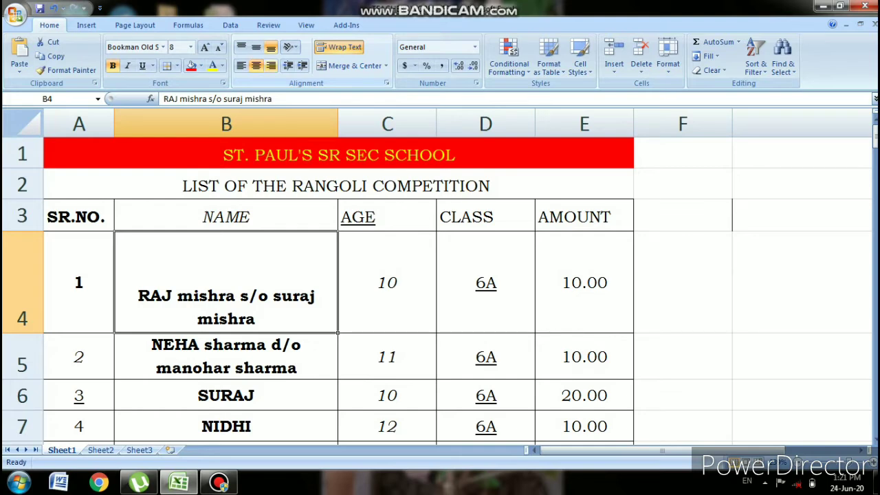
left_click(271, 66)
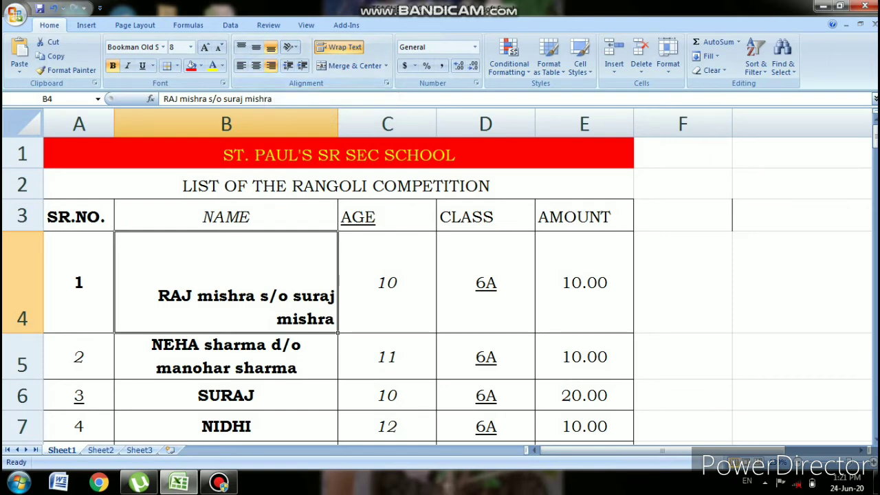
left_click(338, 154)
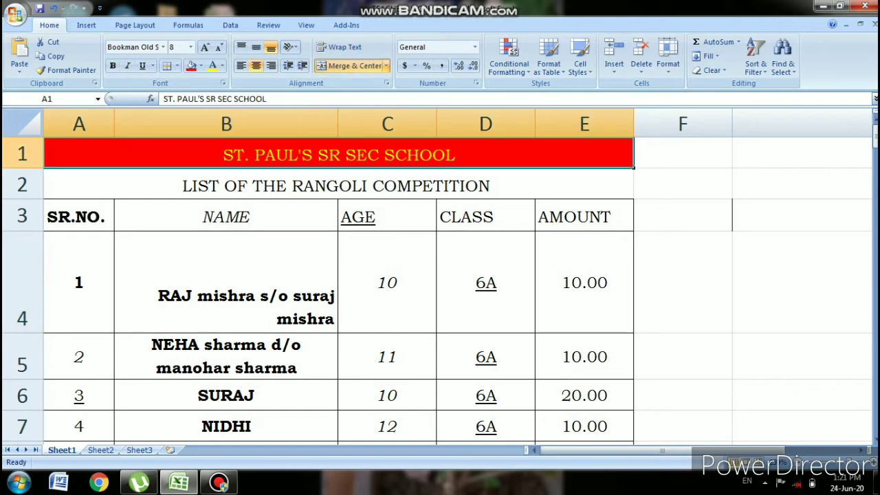
- Select A1:E10 and toggle Center off and on so every cell is centred
left_click_drag(338, 154, 631, 410)
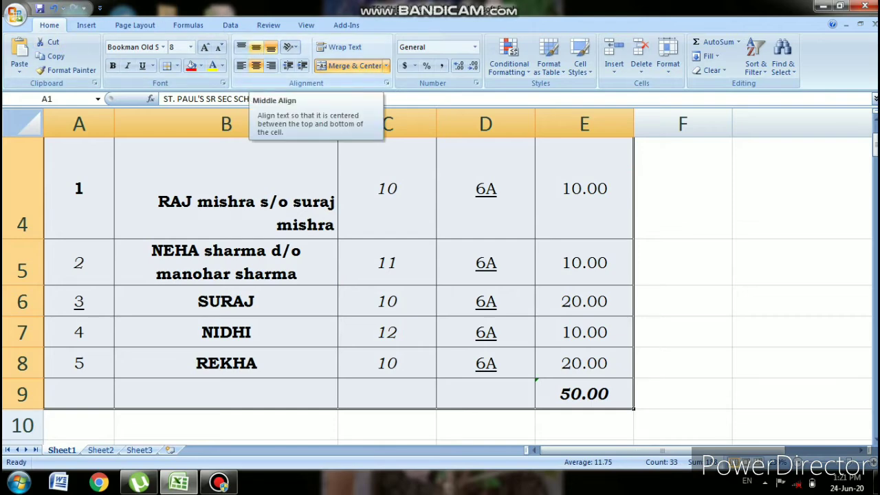
scroll(440, 275, "up", 1)
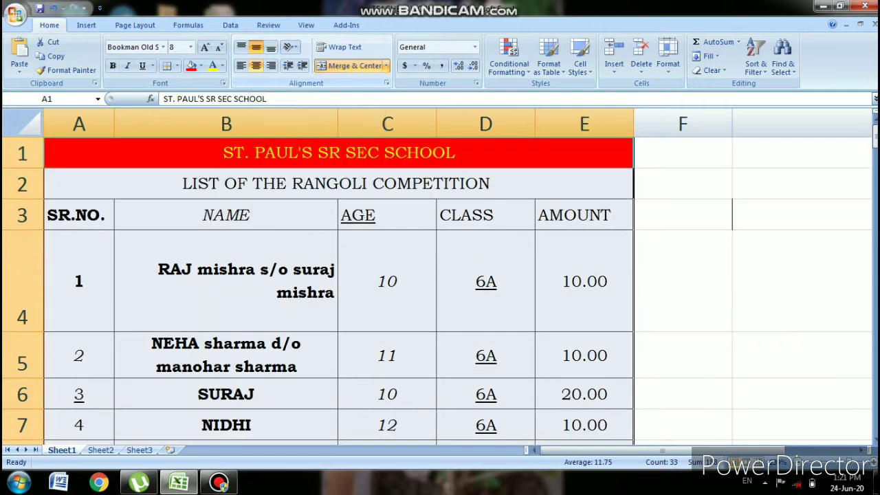
left_click(255, 65)
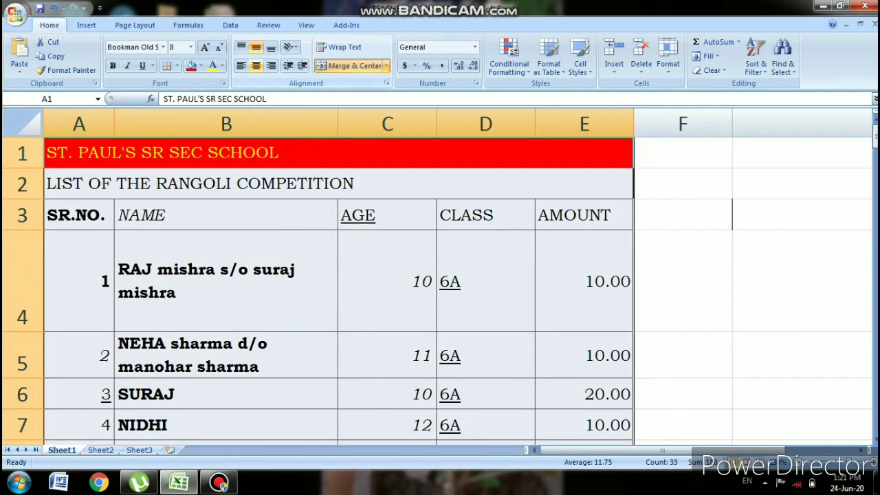
left_click(256, 65)
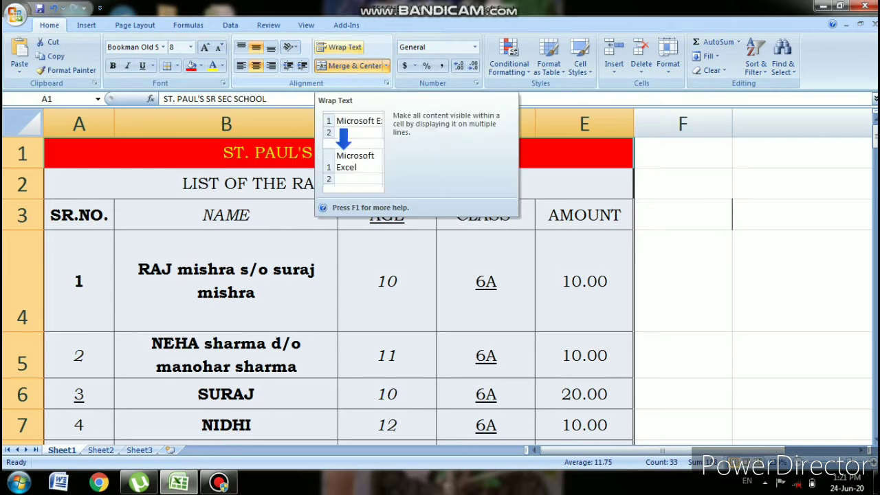
left_click(227, 281)
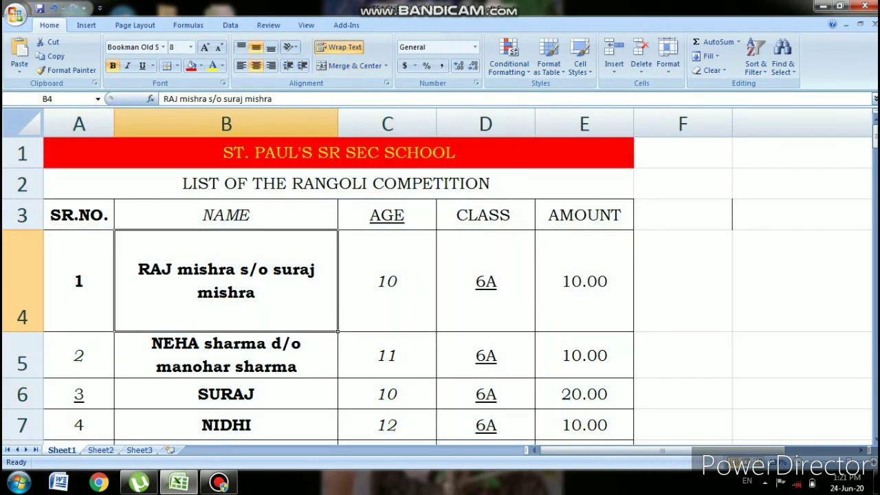
- Narrow column B by dragging its border left, then delete the name in B4
left_click_drag(338, 123, 220, 124)
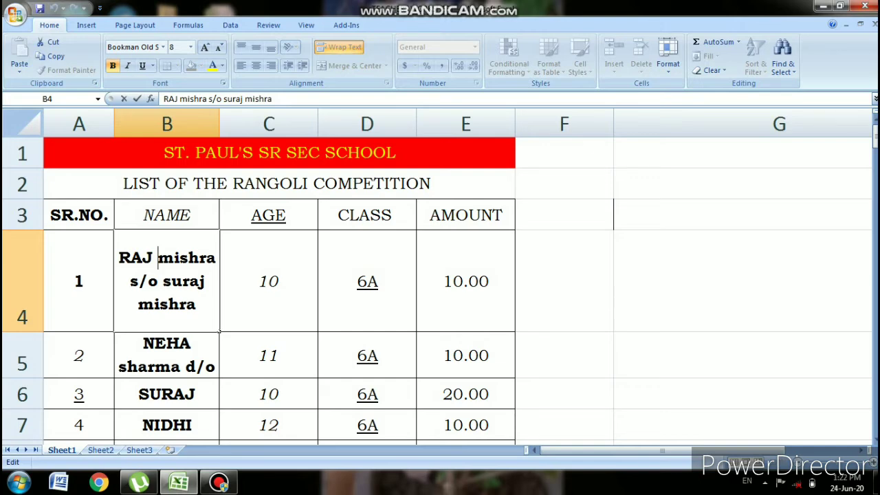
key("Escape")
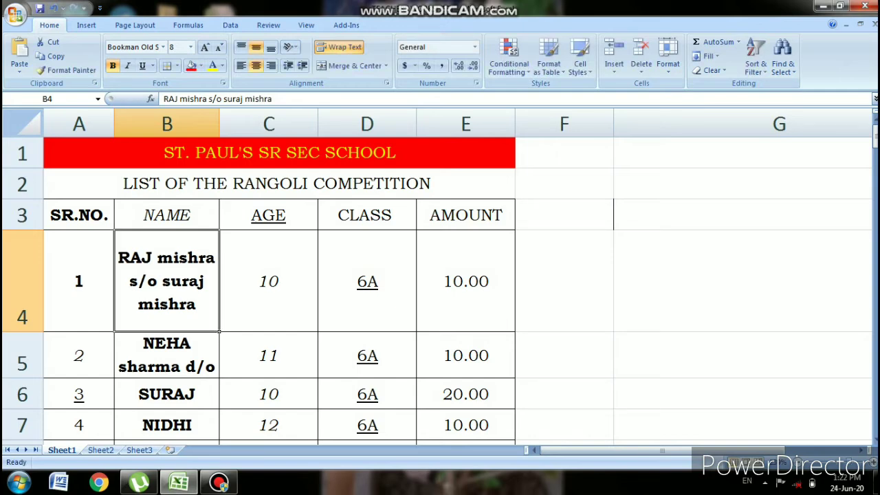
key("Delete")
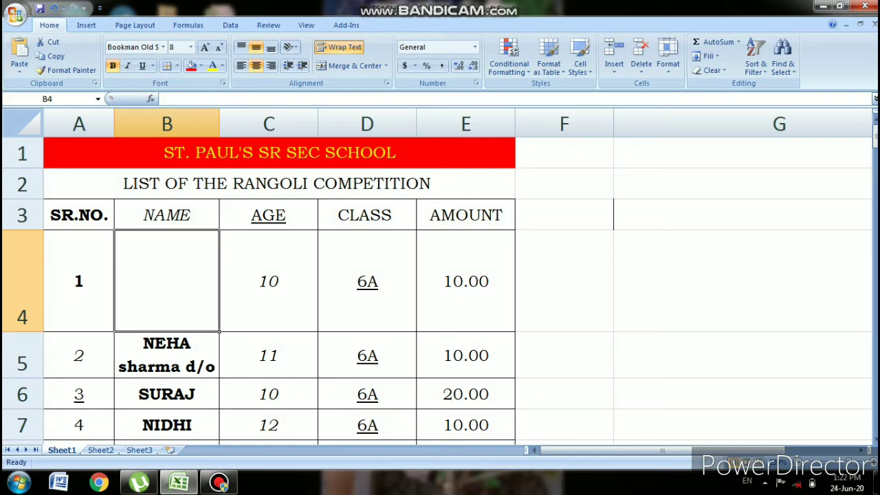
key("Down")
key("Down")
key("Down")
key("Down")
key("Down")
key("Down")
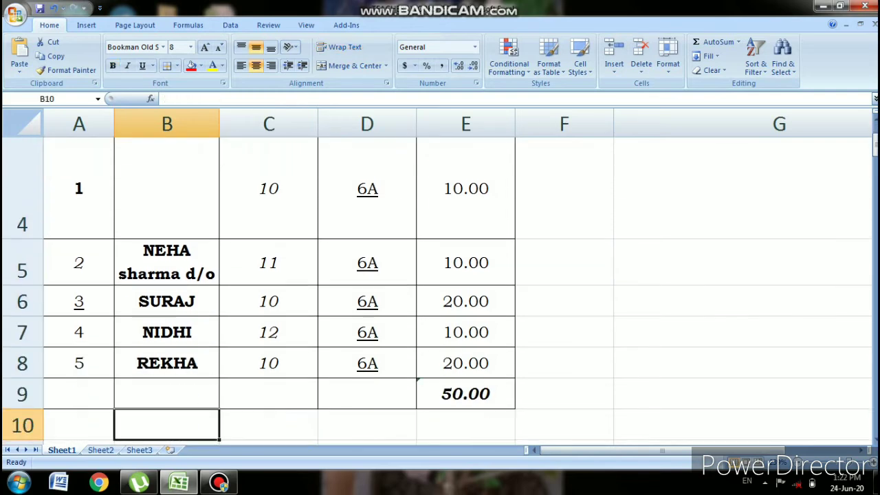
key("Up")
key("Up")
key("Up")
key("Up")
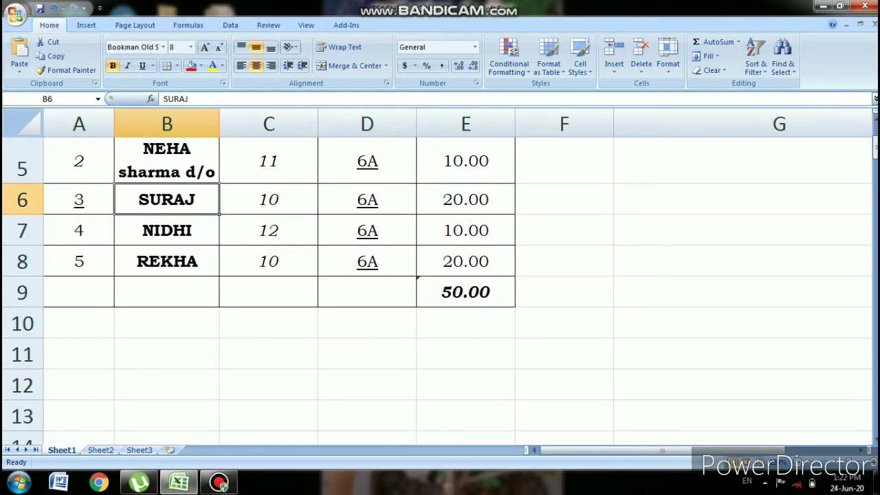
- Extend the B6 name with a surname plus 'S/O' and the father's name
key("F2")
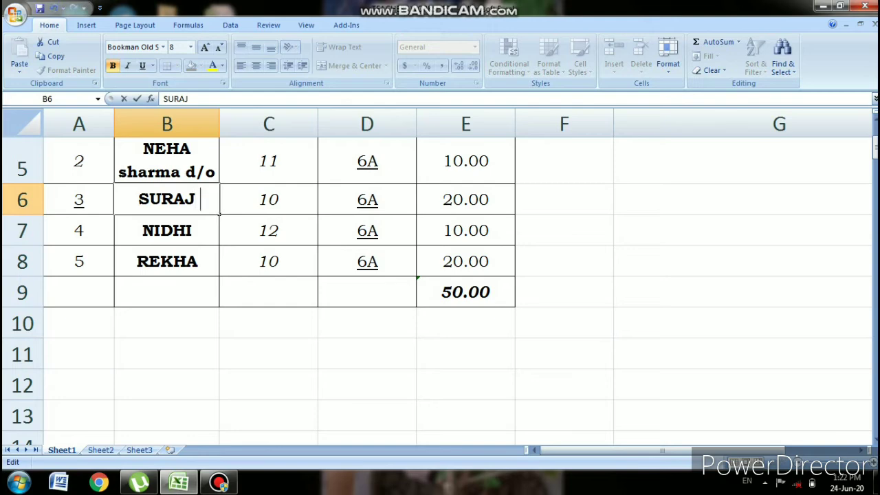
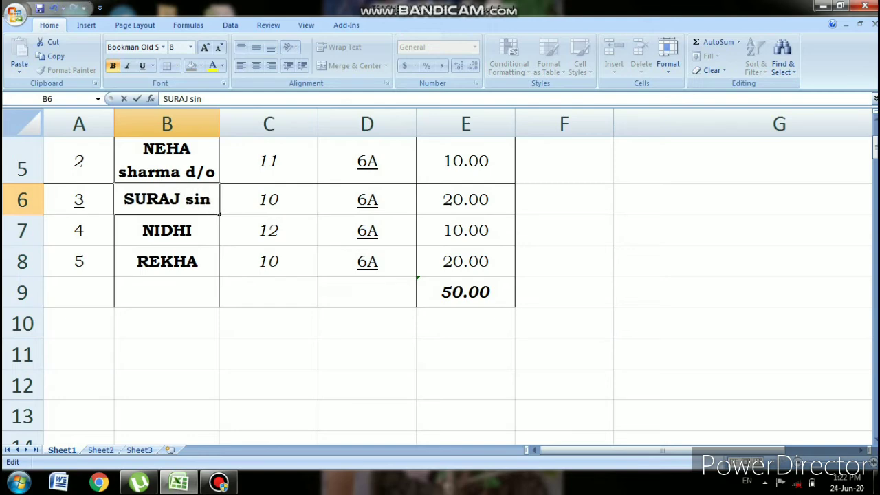
key("BackSpace")
key("BackSpace")
key("BackSpace")
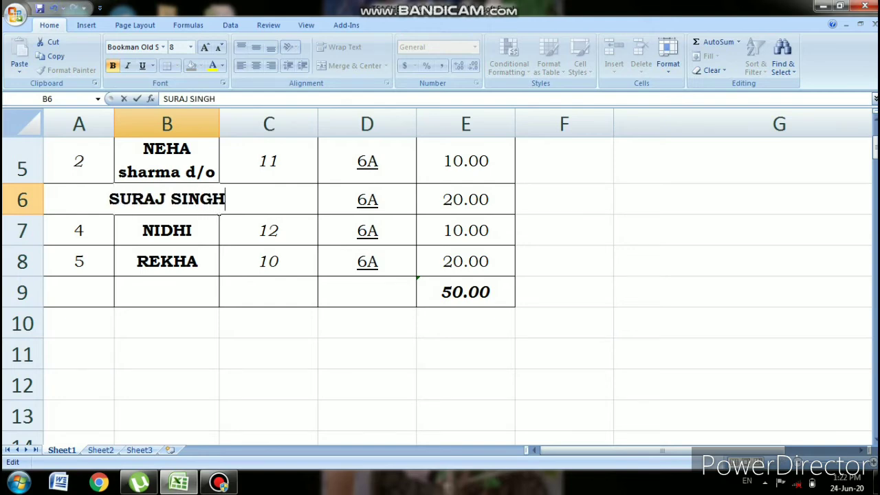
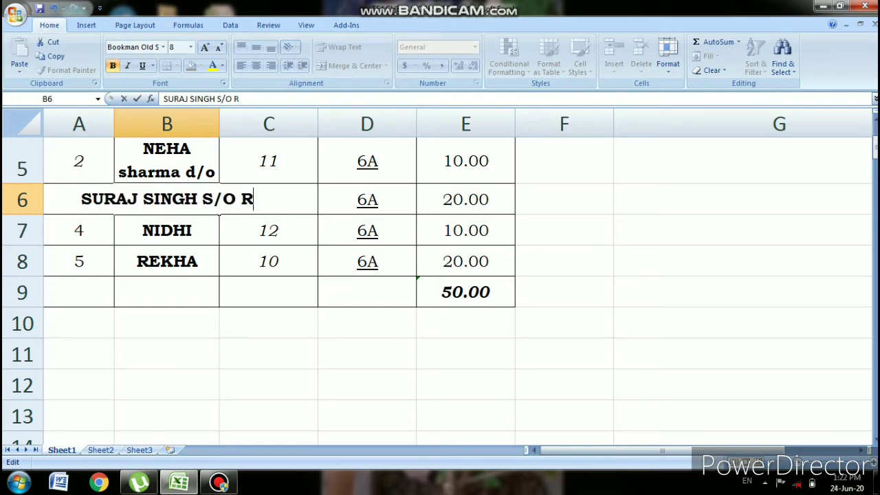
key("Return")
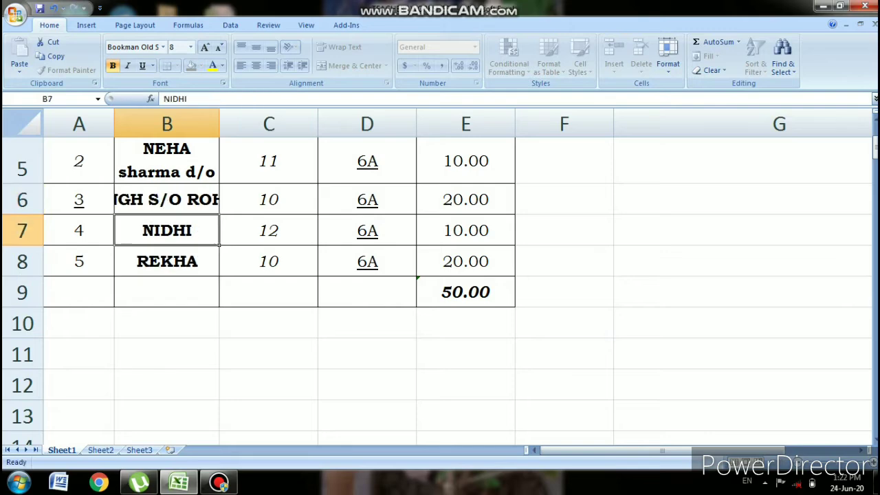
left_click(166, 199)
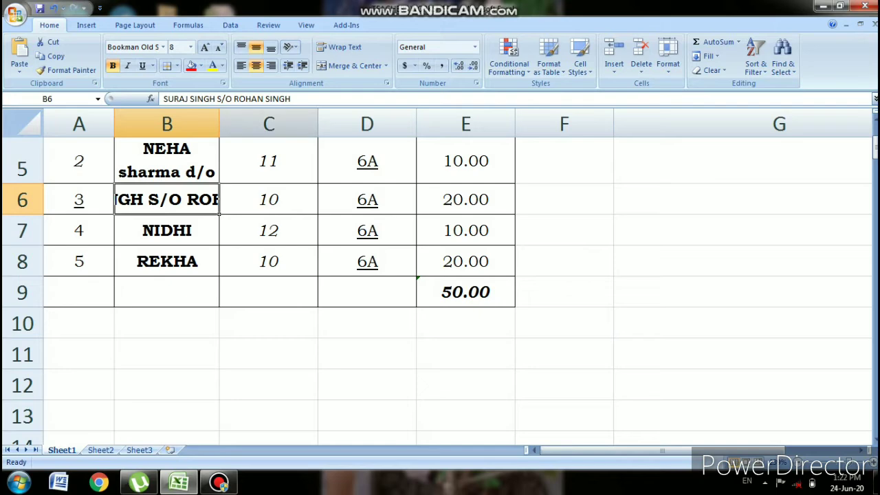
- Apply Wrap Text to the long name in B6, then move back up toward the school title
left_click(340, 46)
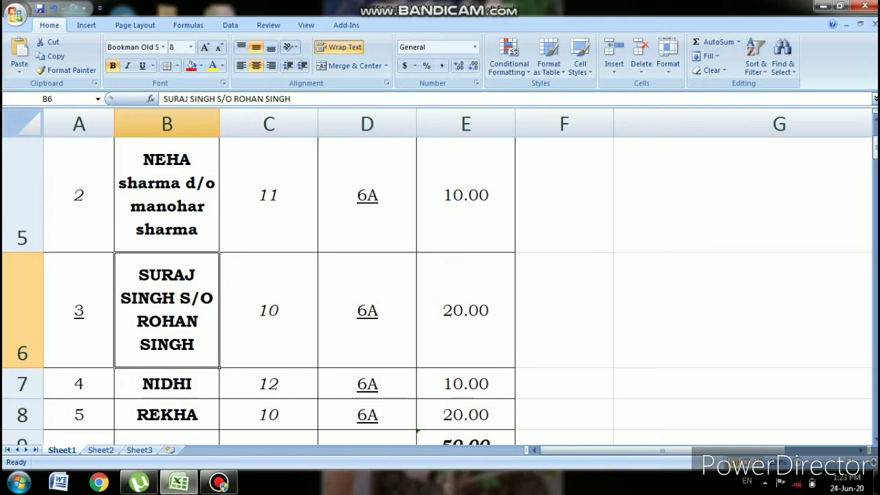
key("Up")
key("Up")
key("Up")
key("Up")
key("Up")
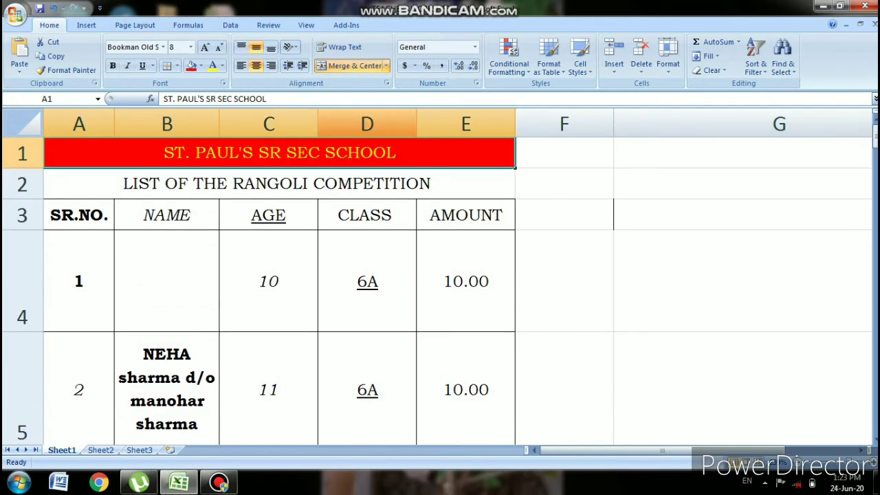
- Unmerge the school title row, then merge and centre the title across A1:E1
left_click(350, 66)
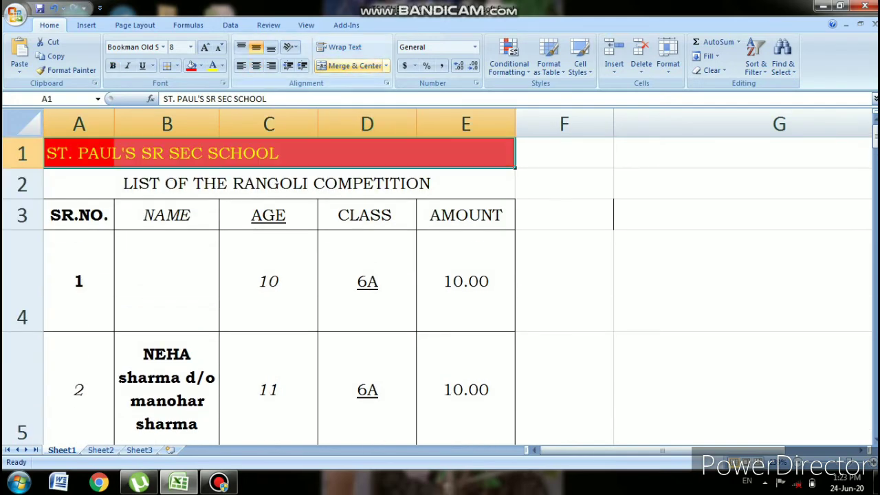
left_click(367, 215)
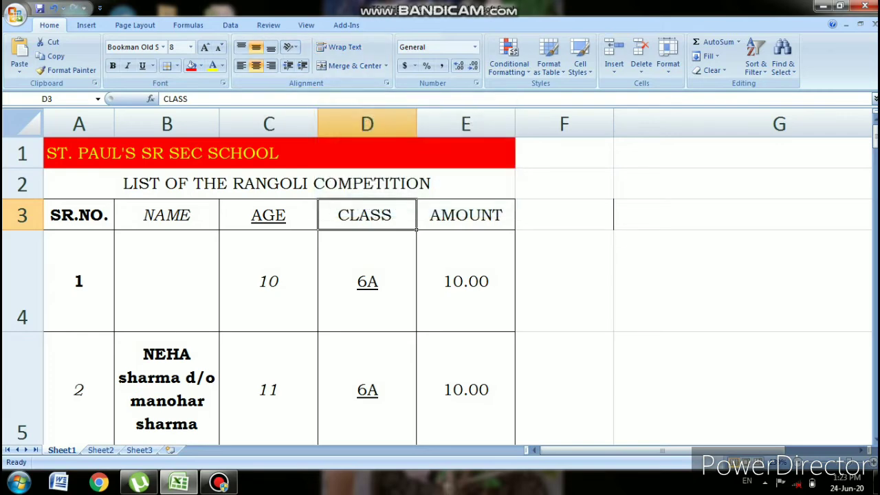
left_click(79, 153)
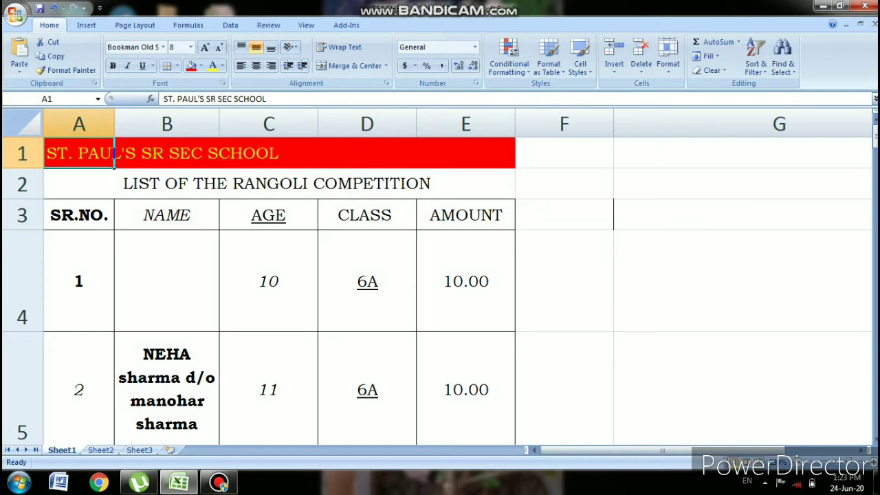
left_click_drag(114, 154, 488, 154)
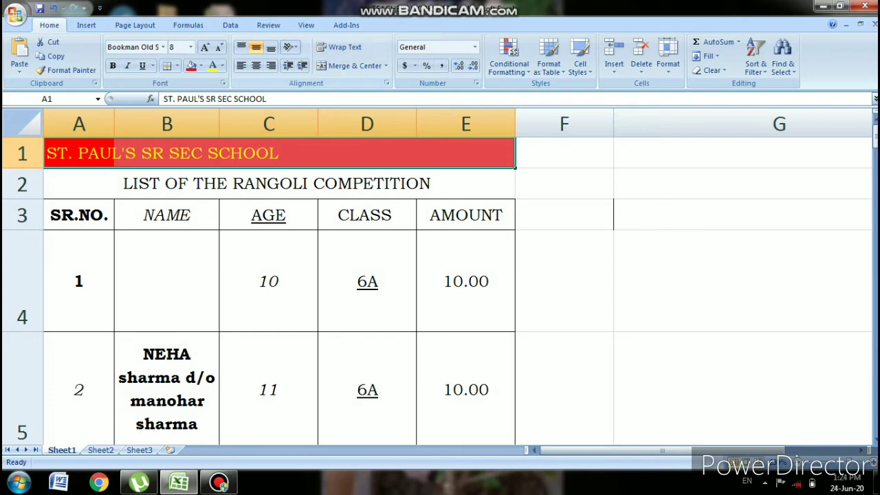
left_click(351, 65)
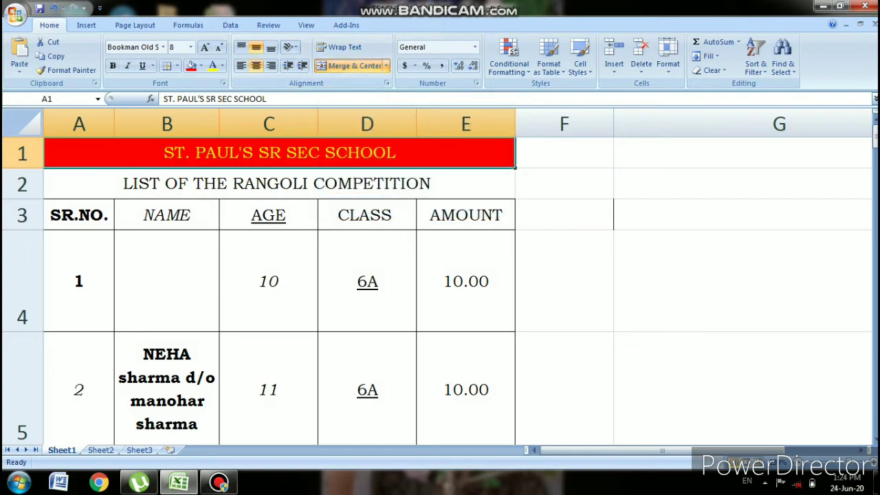
left_click(276, 183)
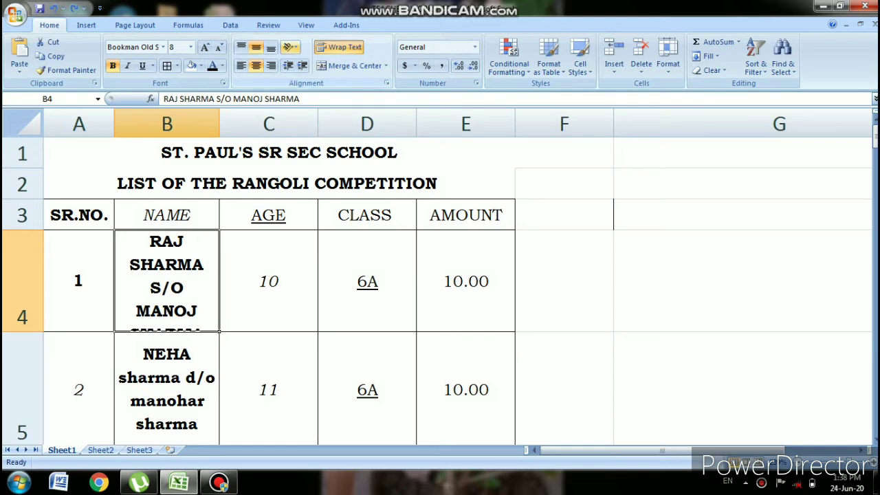
- Try Rotate Text Up, Rotate Text Down, Angle Clockwise and Vertical Text on B4's name
left_click(289, 47)
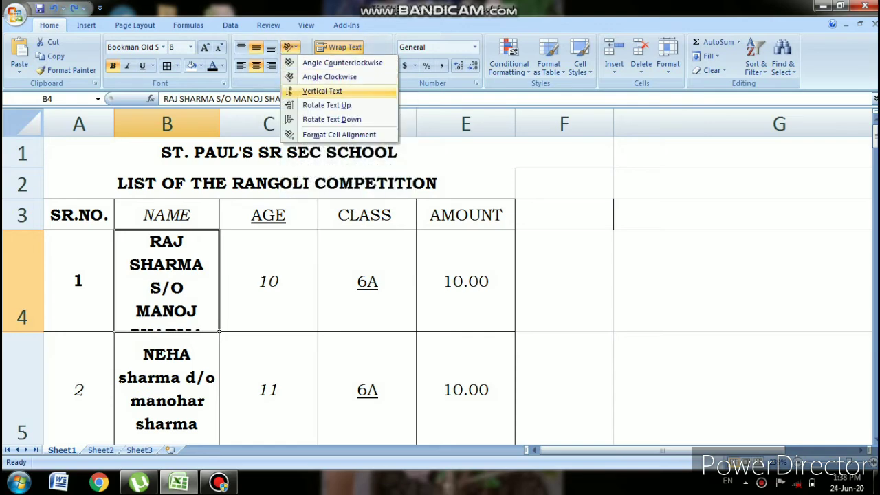
left_click(326, 104)
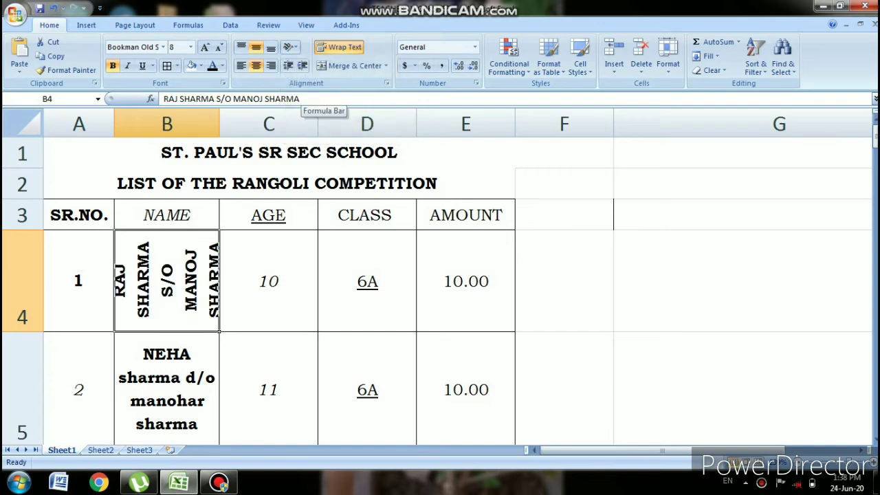
left_click(289, 47)
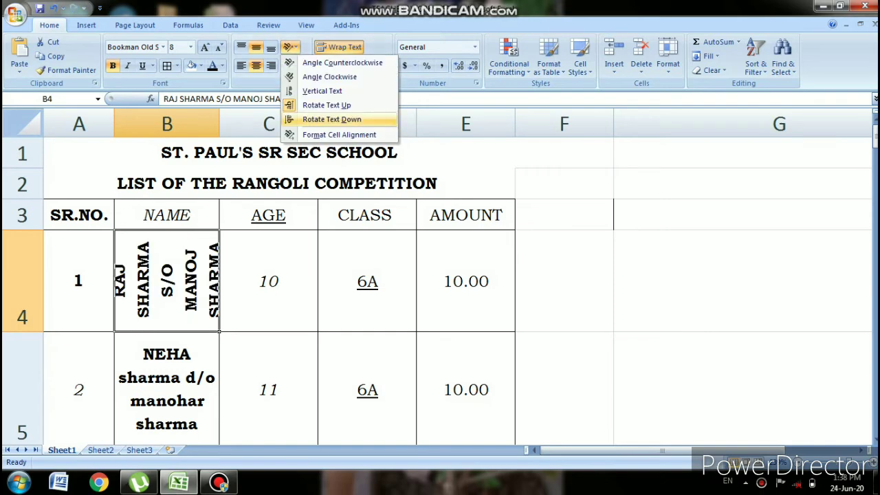
left_click(331, 119)
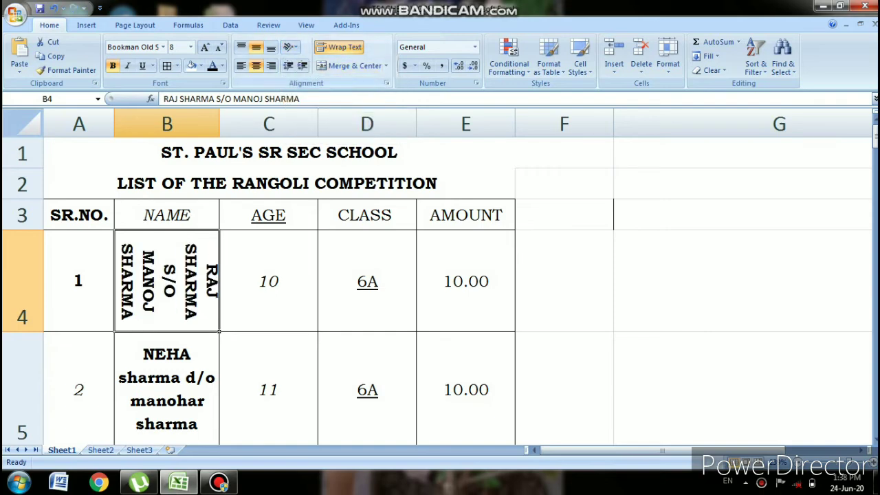
left_click(289, 47)
left_click(316, 76)
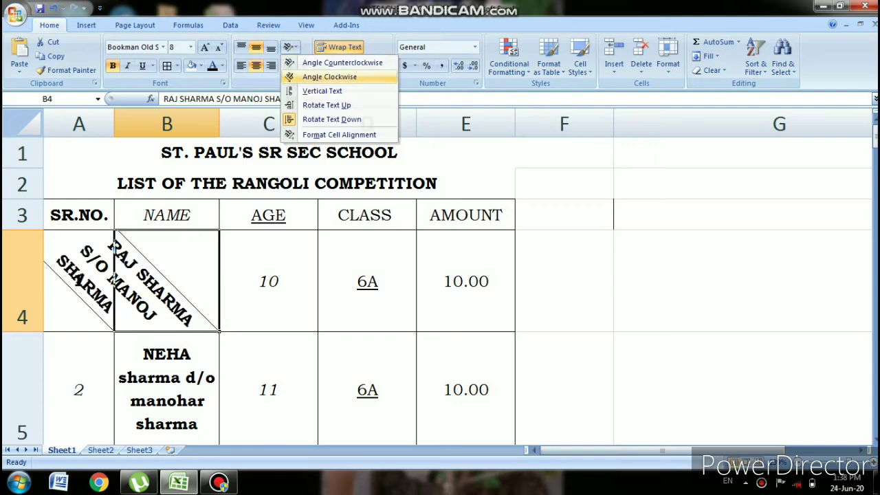
left_click(289, 46)
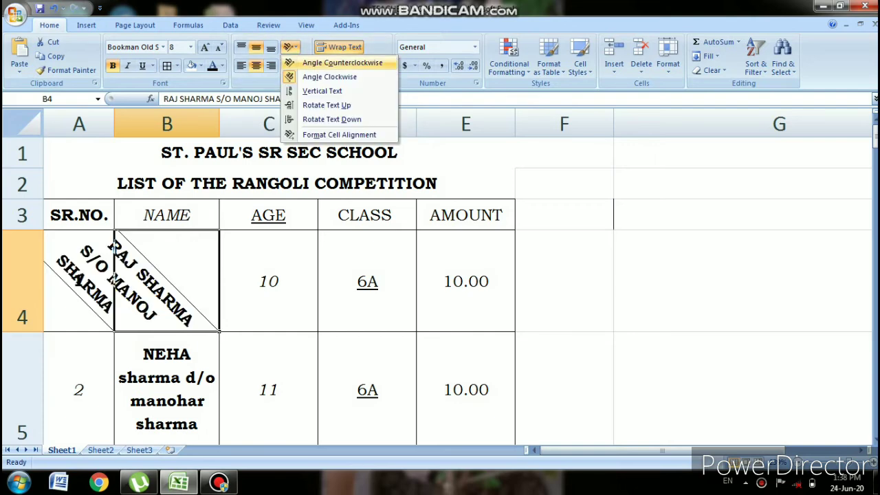
left_click(322, 91)
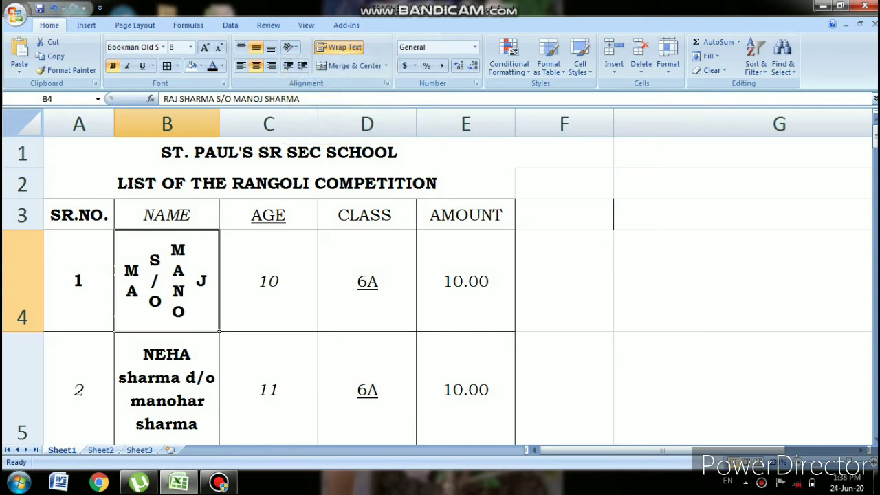
- Rotate B4's name up and down again, then undo the recent orientation changes
left_click(289, 47)
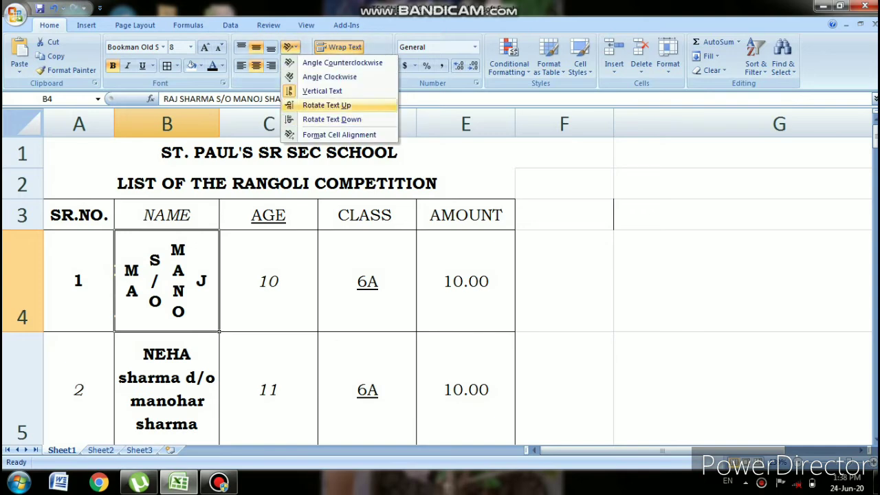
left_click(326, 105)
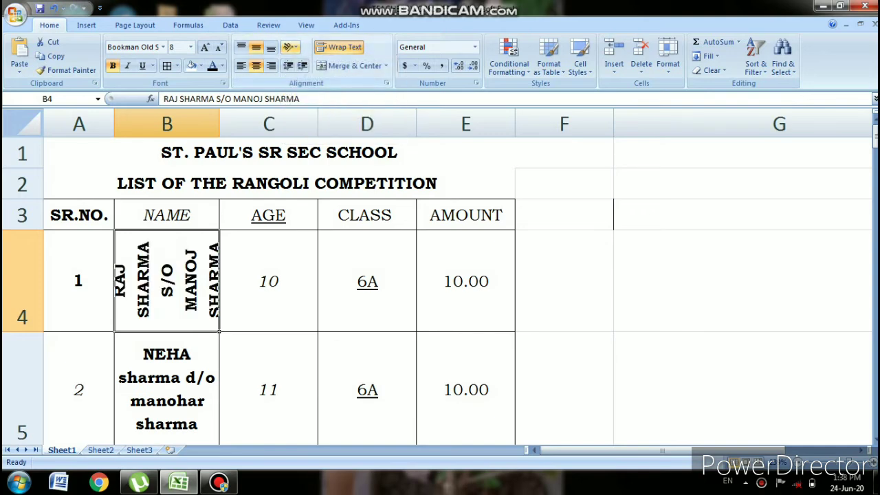
left_click(289, 47)
left_click(331, 118)
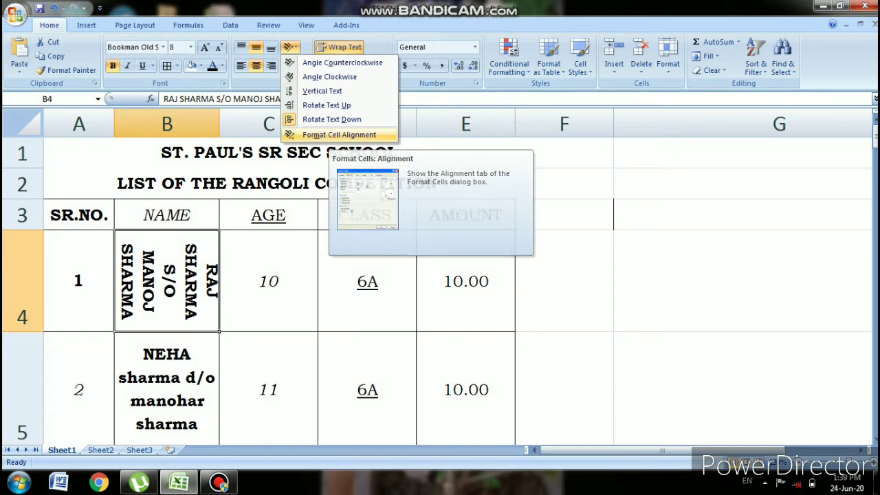
left_click(54, 9)
left_click(54, 8)
left_click(54, 8)
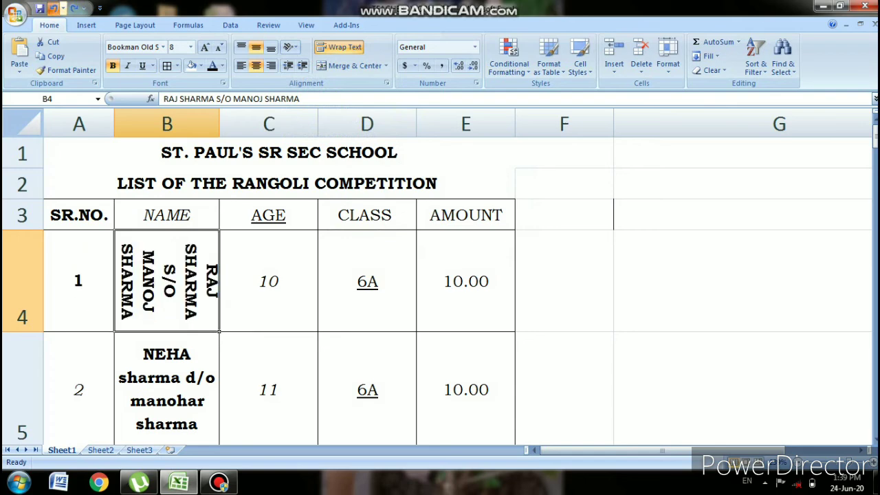
left_click(53, 8)
- Undo back to horizontal text and adjust the indent of A4's serial number
left_click(53, 8)
left_click(53, 8)
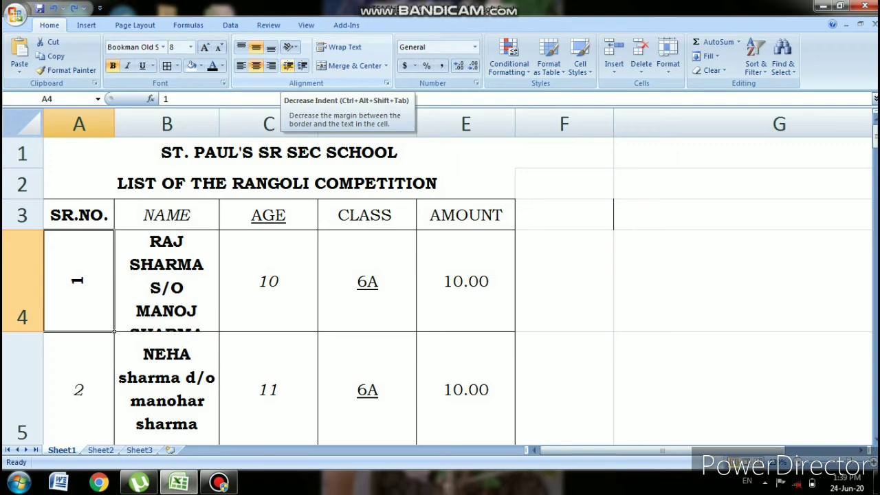
left_click(287, 65)
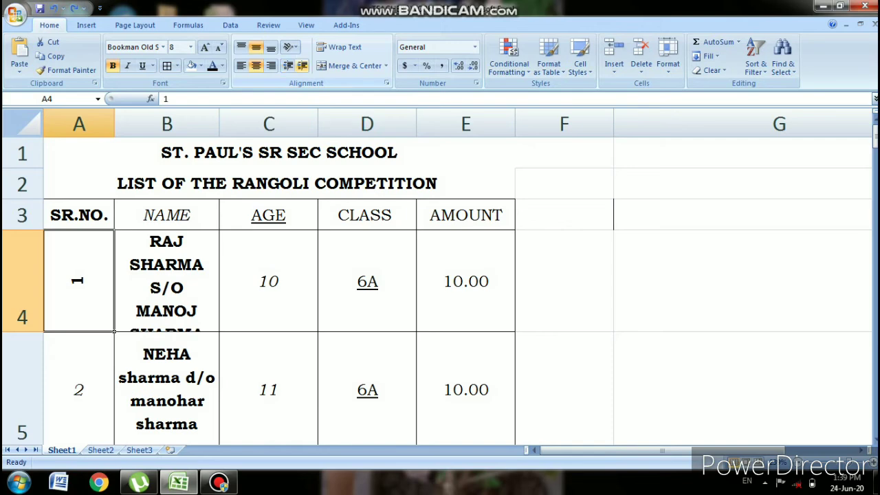
left_click(302, 65)
left_click(302, 65)
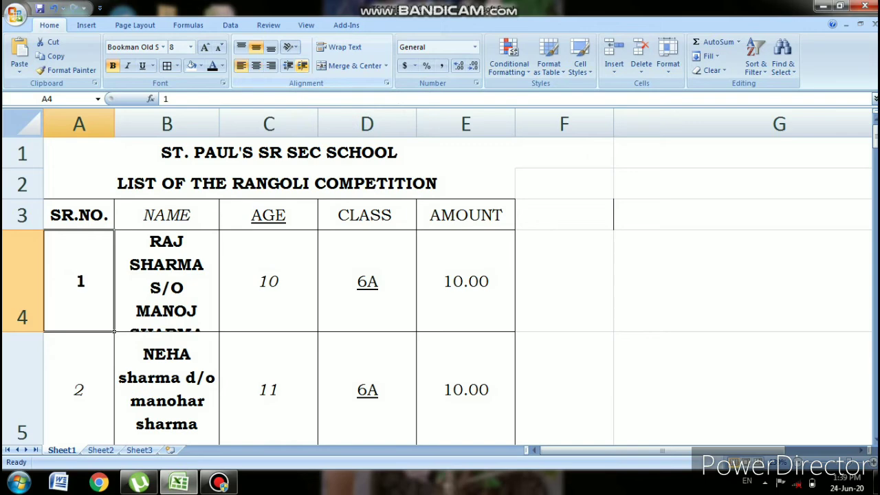
- Indent the name in B4, remove that indent again, then select D4
key("Right")
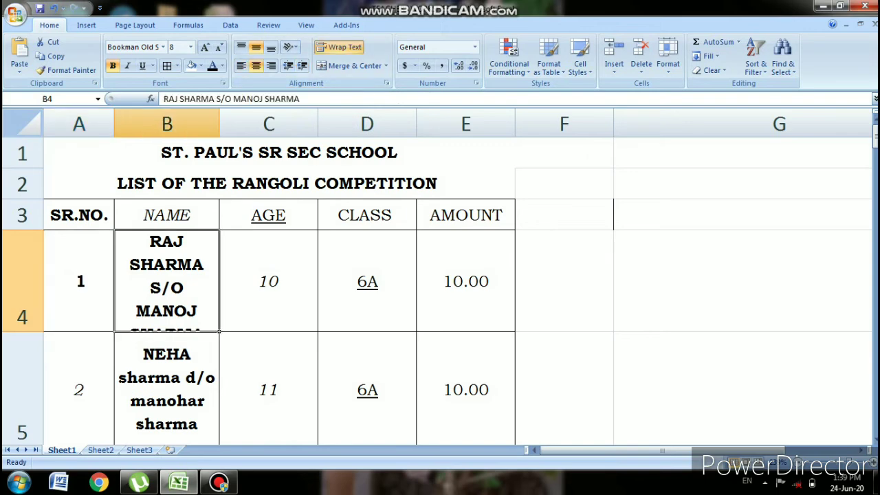
left_click(302, 65)
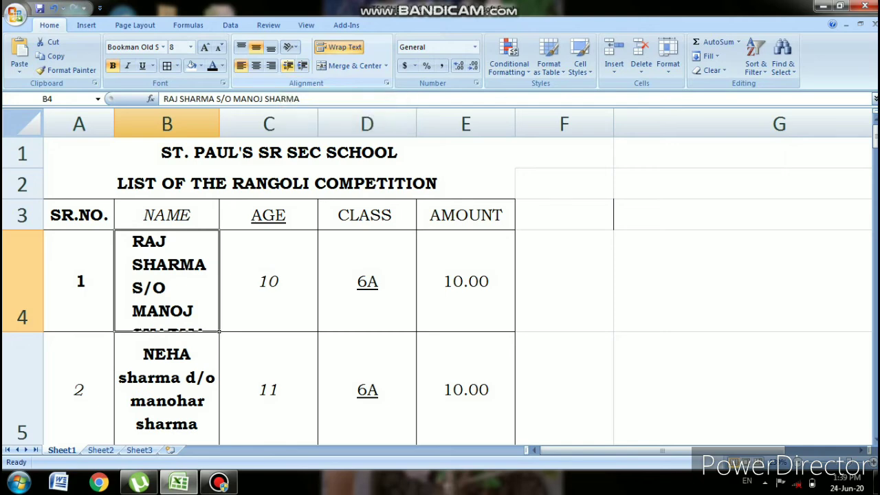
left_click(287, 65)
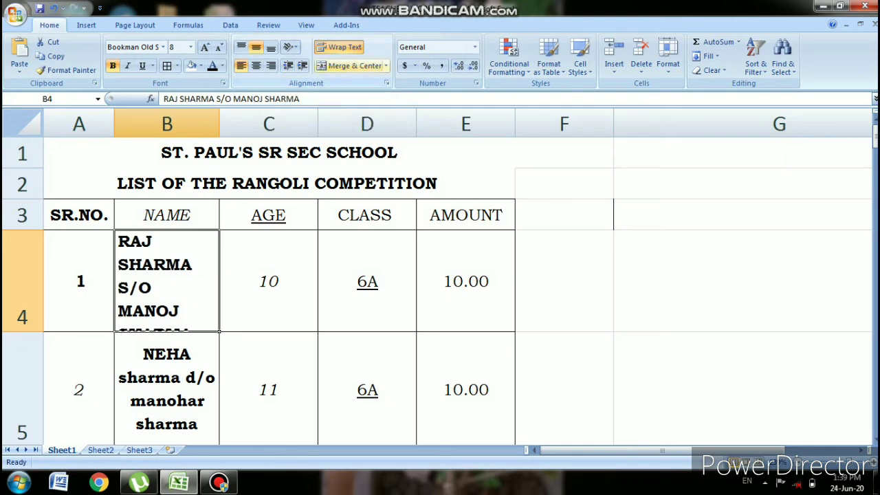
left_click(367, 281)
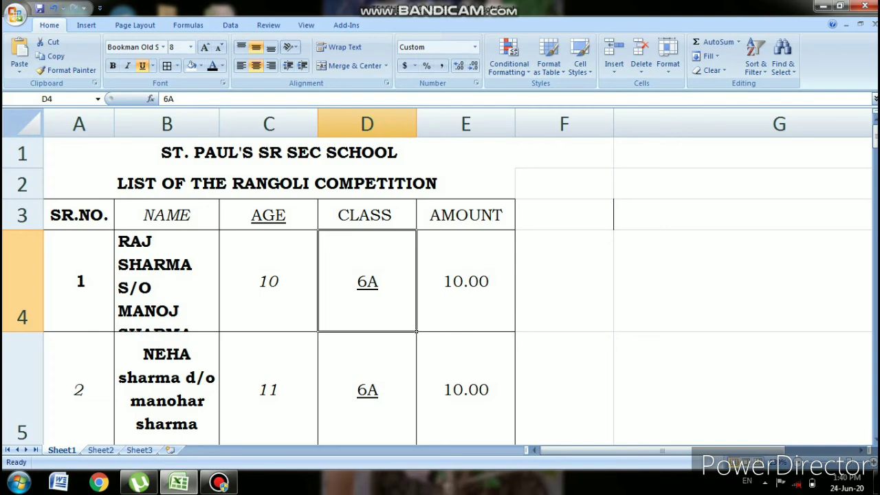
left_click(167, 281)
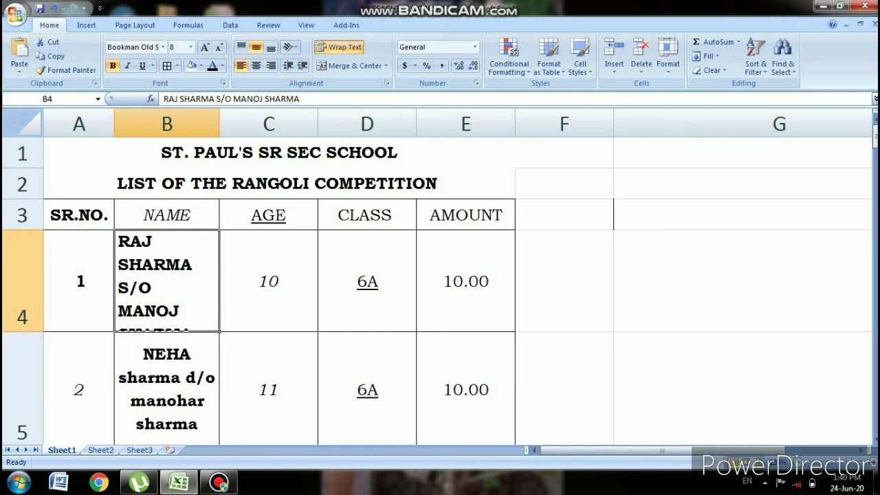
left_click_drag(220, 123, 285, 124)
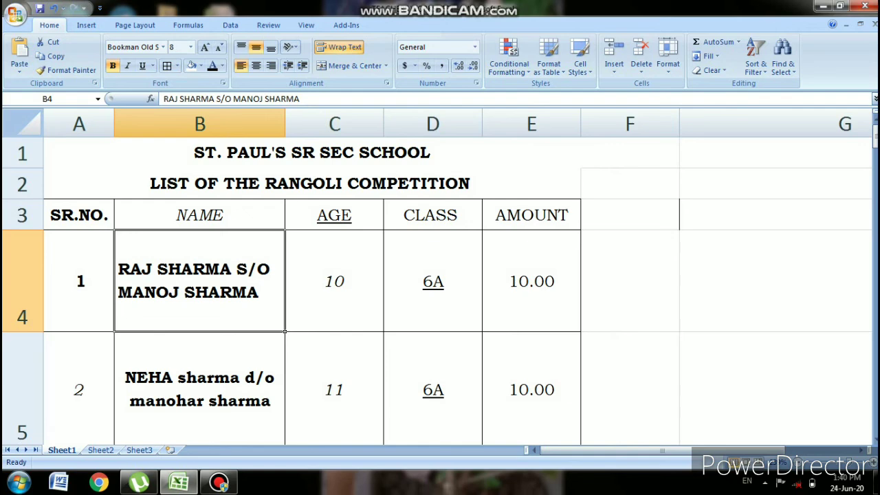
left_click_drag(199, 281, 227, 153)
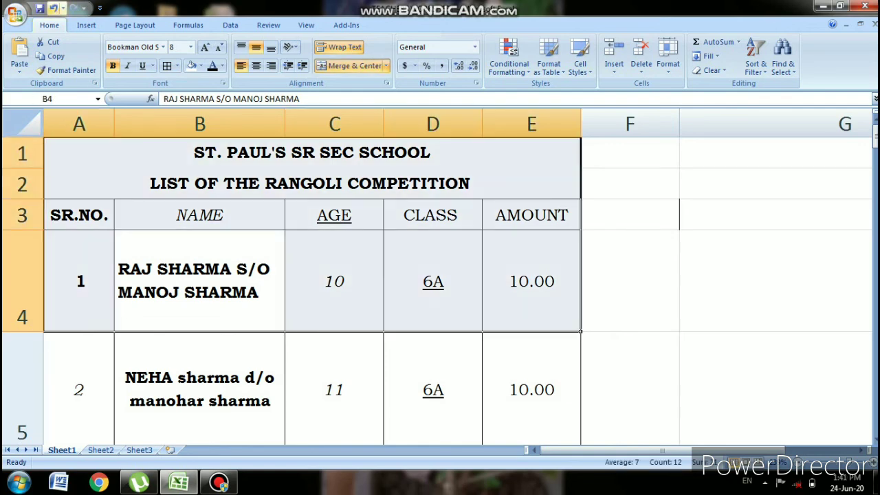
key("ctrl+z")
left_click(167, 281)
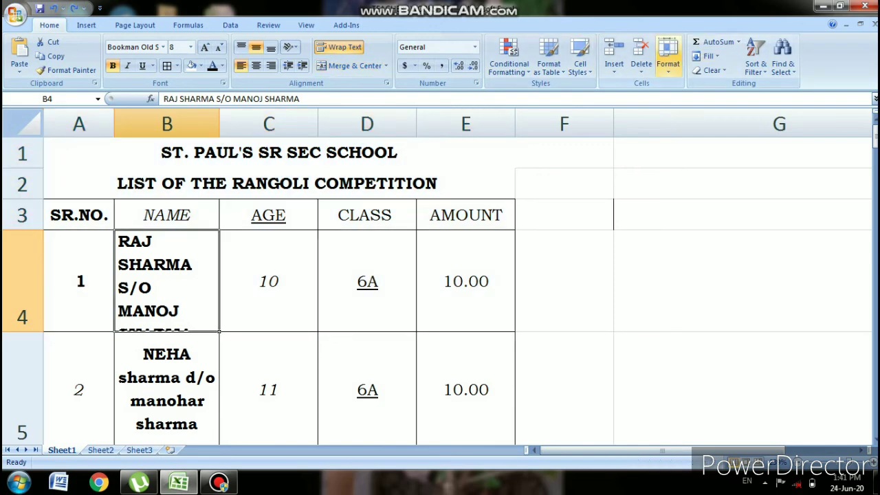
- Set the NAME column width to 30 and drag row 4 shorter
left_click(667, 58)
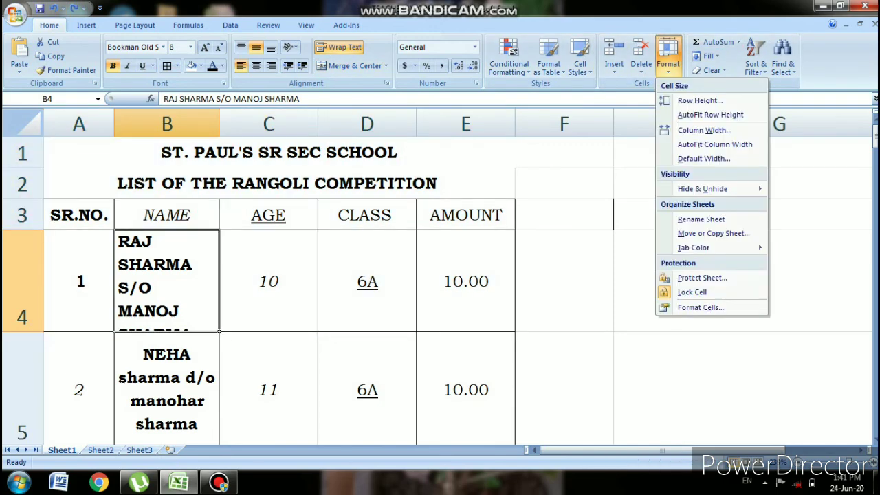
left_click(704, 130)
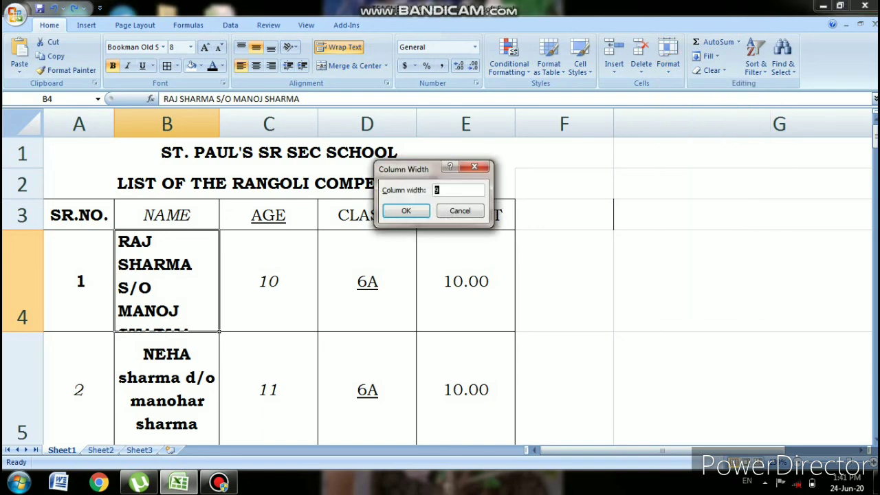
type("30")
key("Return")
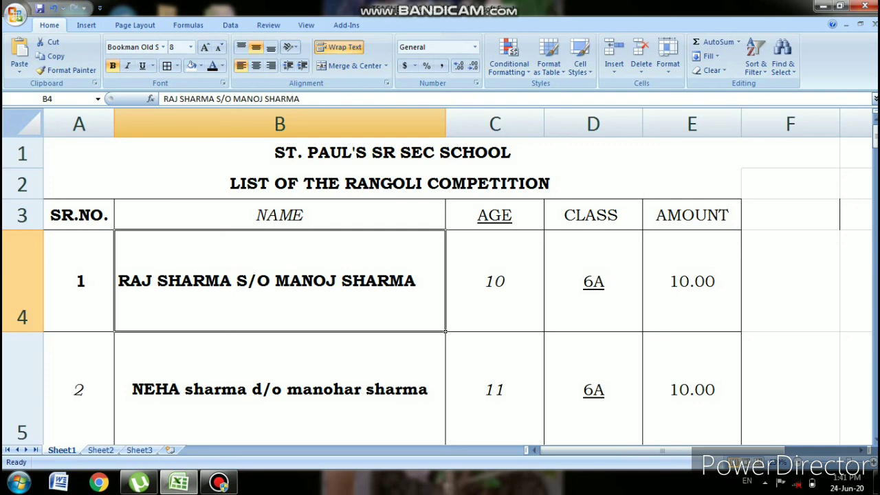
left_click_drag(24, 332, 24, 283)
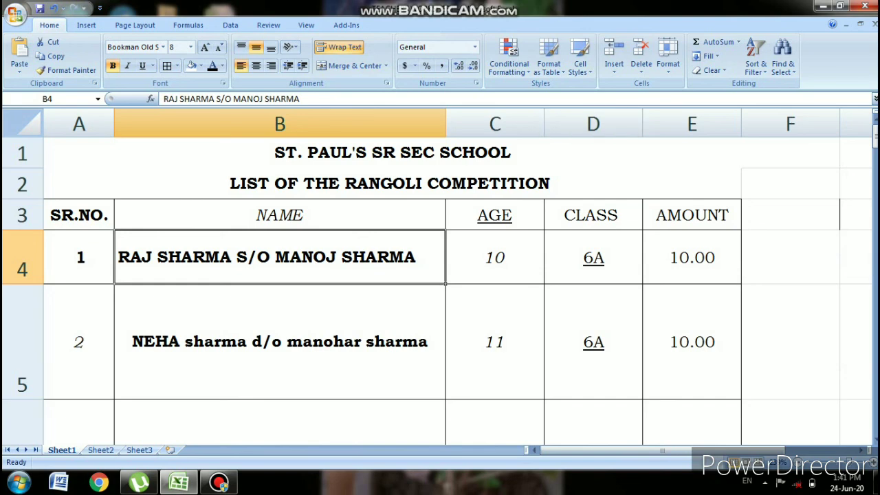
- Set row 4's height to 50, then select row 4, the NAME column and cell A4
left_click(667, 55)
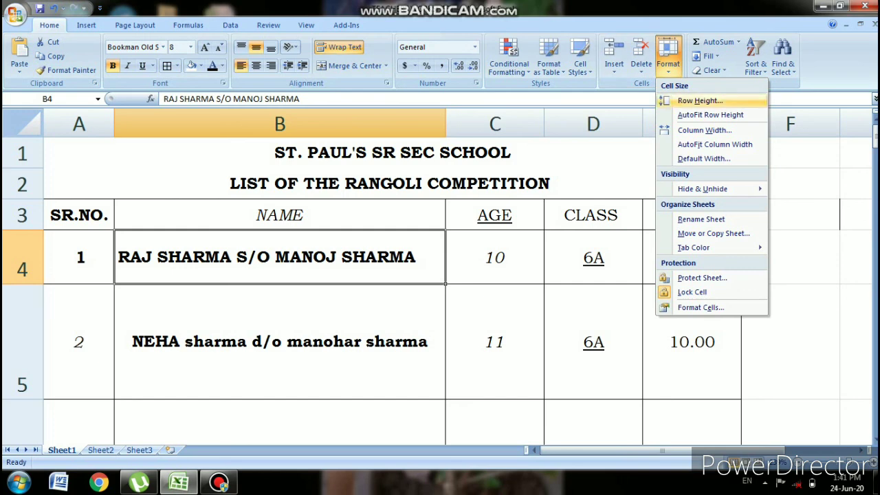
left_click(699, 100)
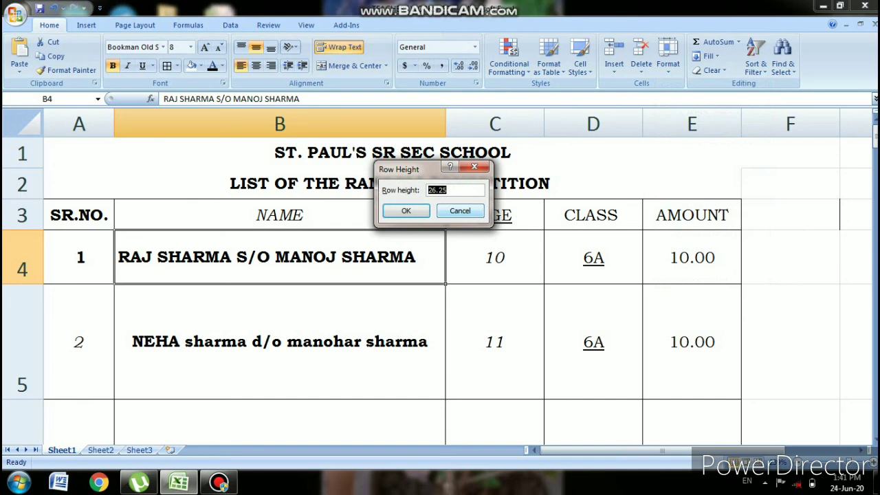
type("50")
key("Return")
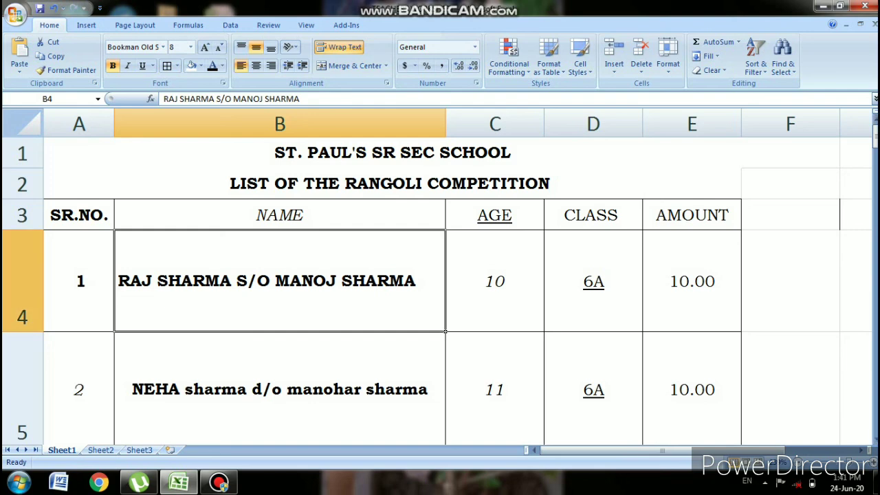
left_click(22, 295)
left_click(280, 281)
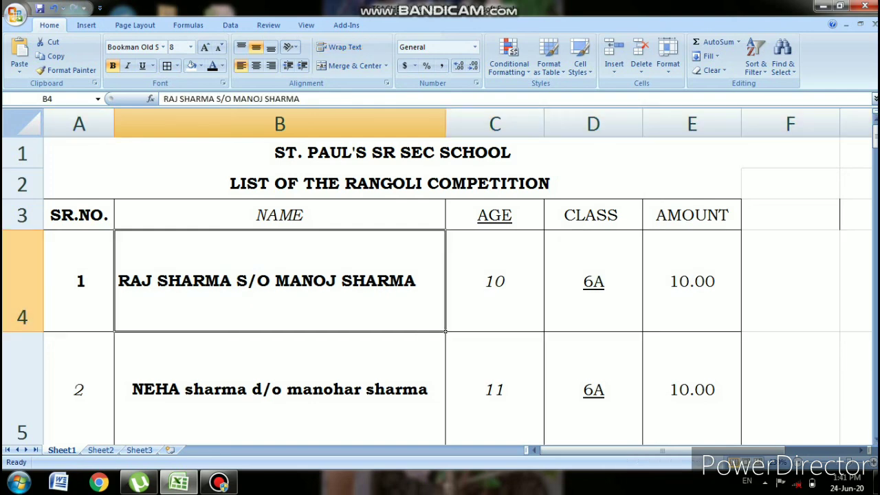
left_click(280, 124)
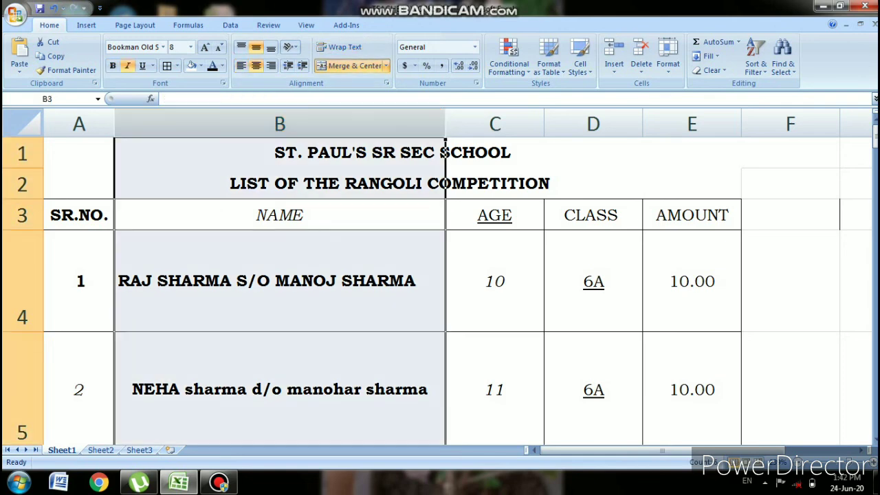
left_click(280, 124)
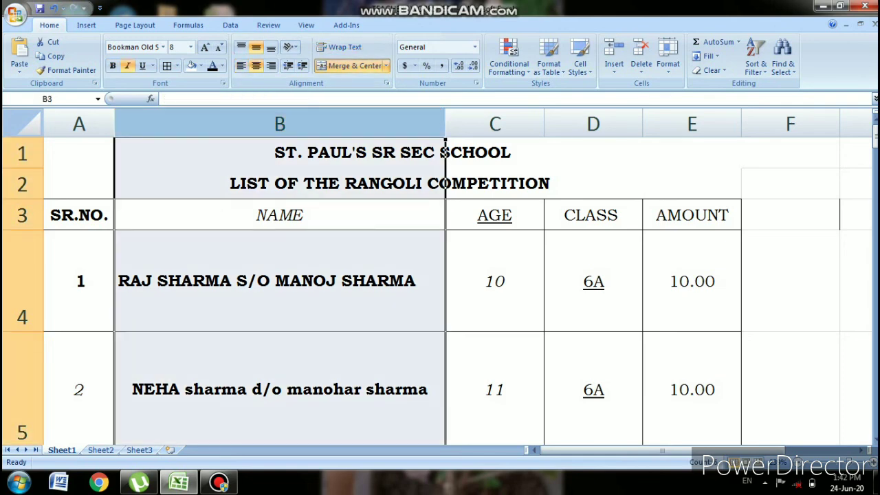
left_click(79, 281)
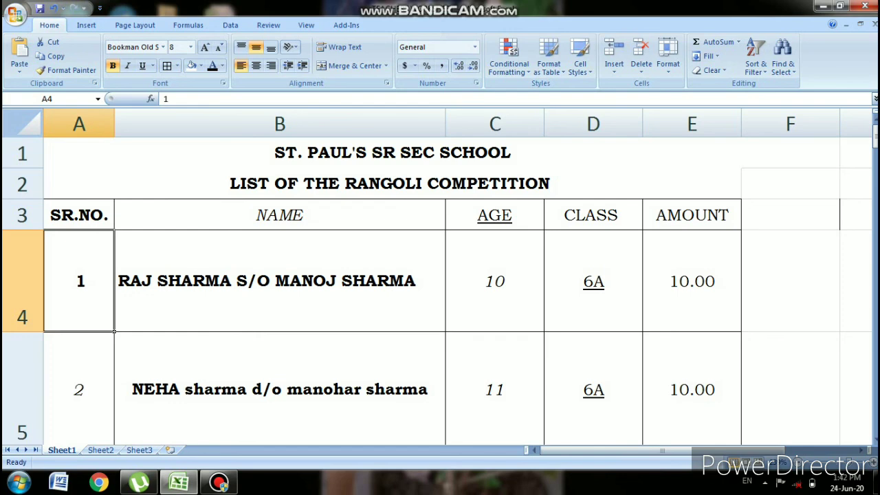